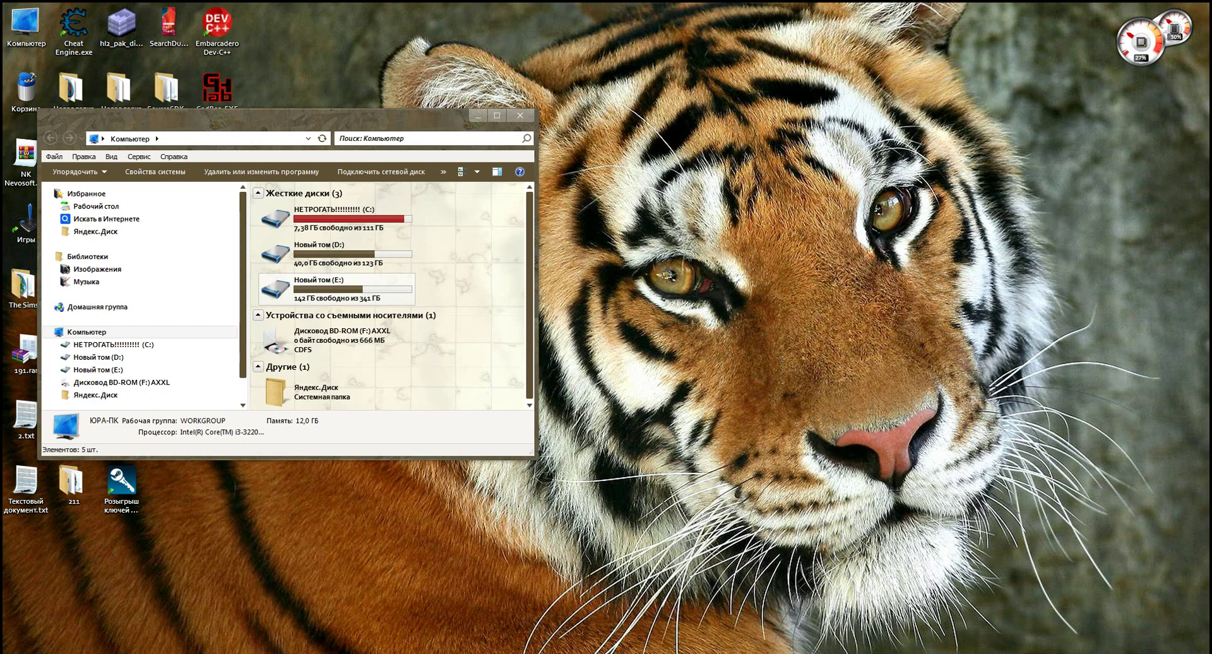
# Open the AXXL disc in drive F: and launch its setup.exe installer.
pyautogui.doubleClick(329, 340)
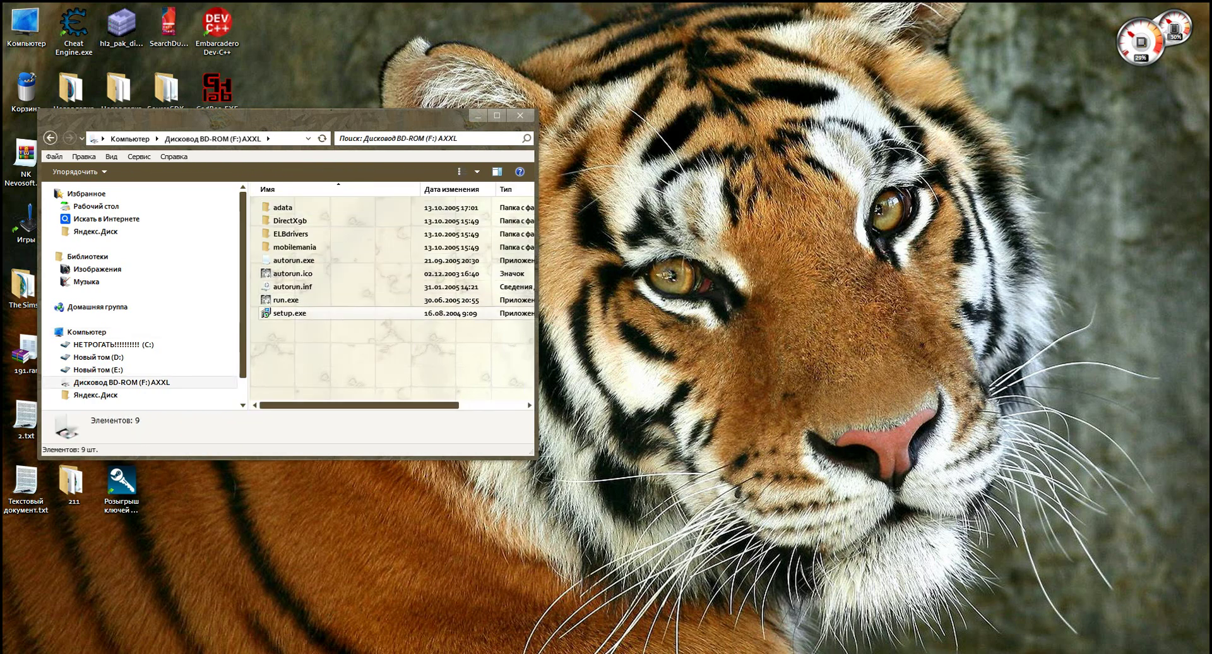
pyautogui.click(289, 313)
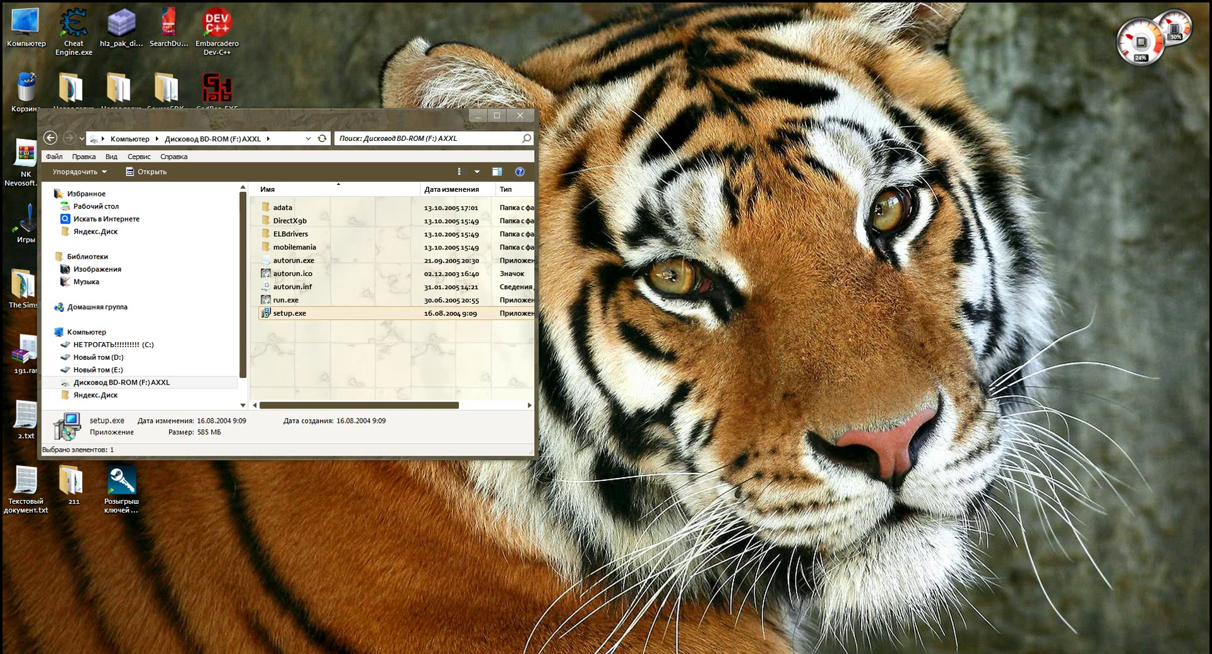
pyautogui.press('Return')
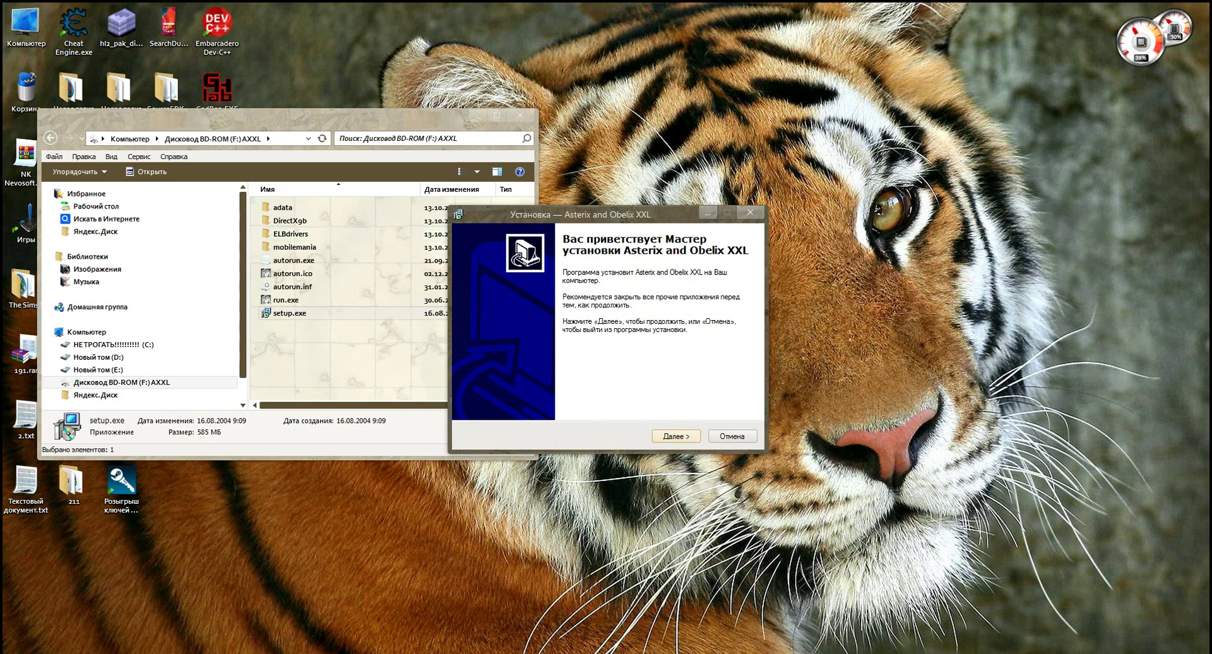
pyautogui.moveTo(581, 214); pyautogui.dragTo(577, 254)
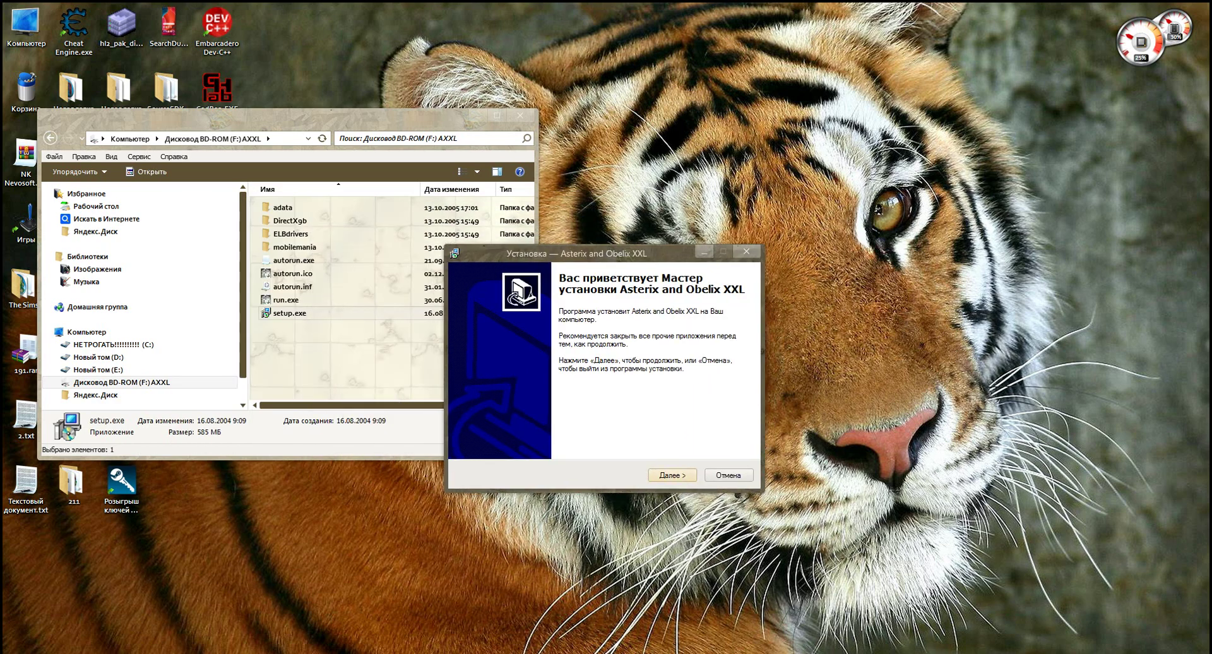
# Continue past the welcome page and set the installation folder to E:\Asterix and Obelix XXL.
pyautogui.press('Return')
pyautogui.click(711, 365)
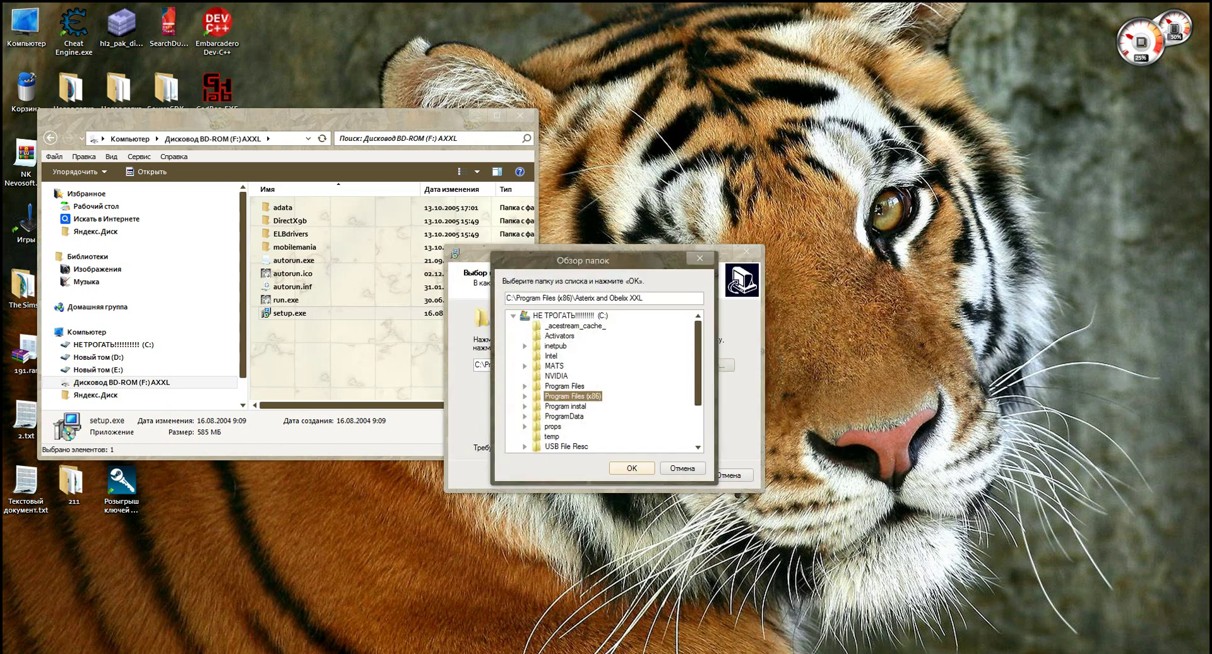
pyautogui.click(513, 315)
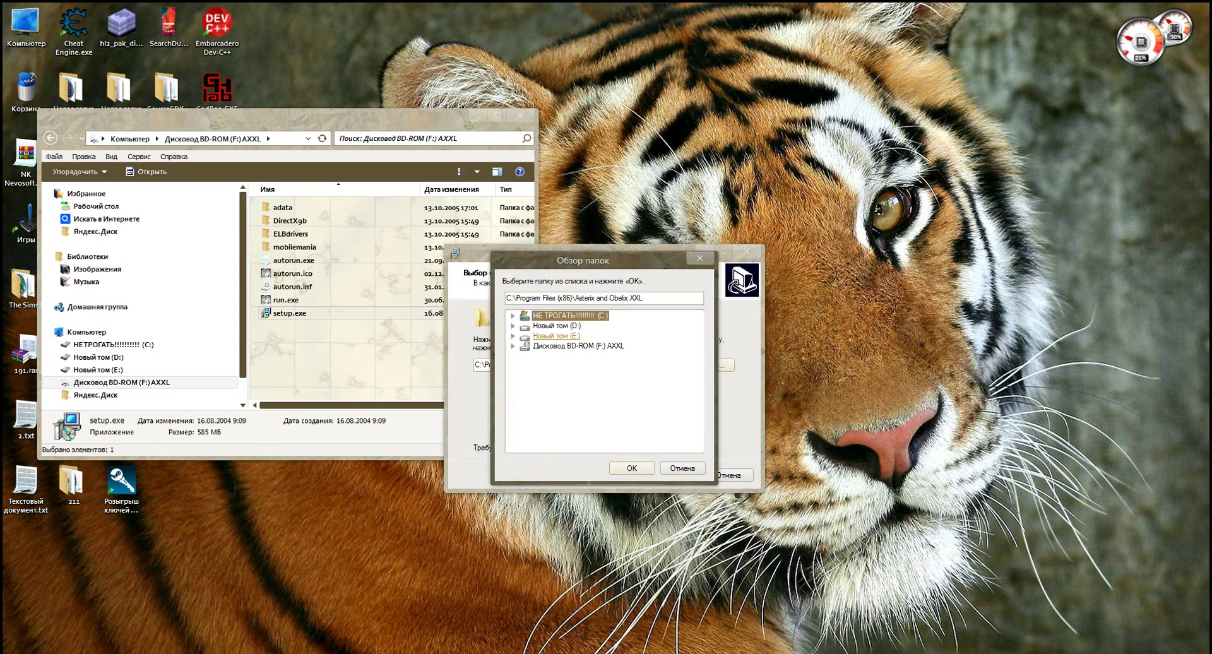
pyautogui.doubleClick(551, 335)
pyautogui.press('Return')
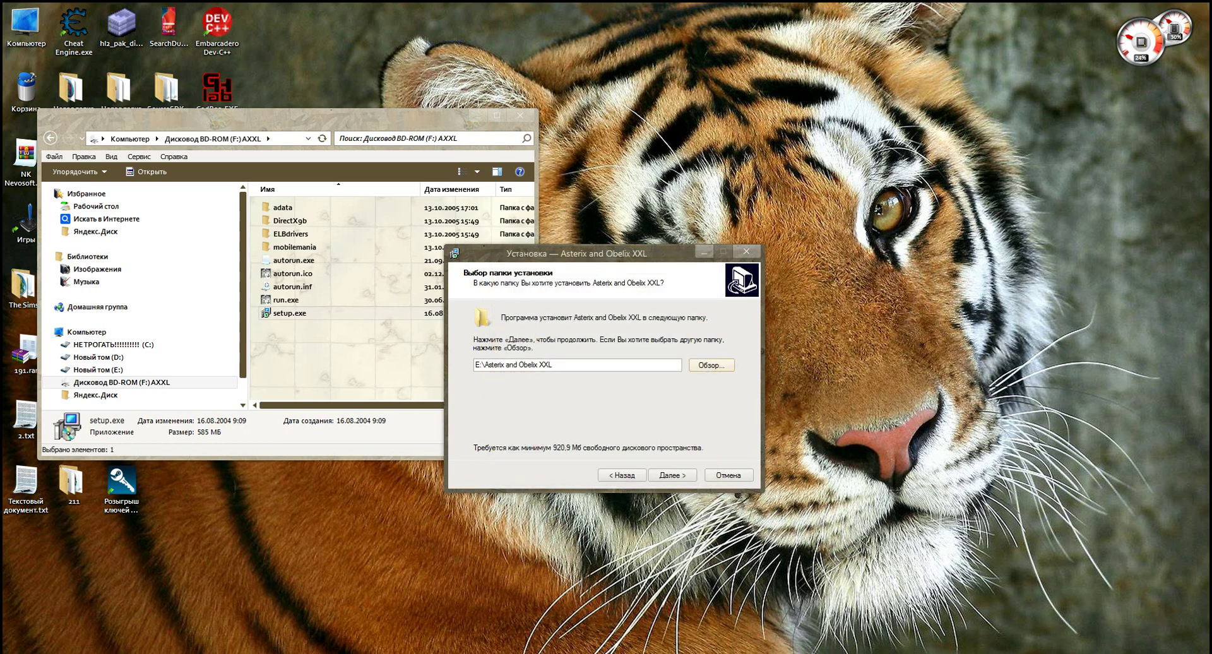
# Accept the remaining setup options, including the Russian version, Main Files and a desktop shortcut, and start the installation.
pyautogui.hotkey('shift', 'Tab')
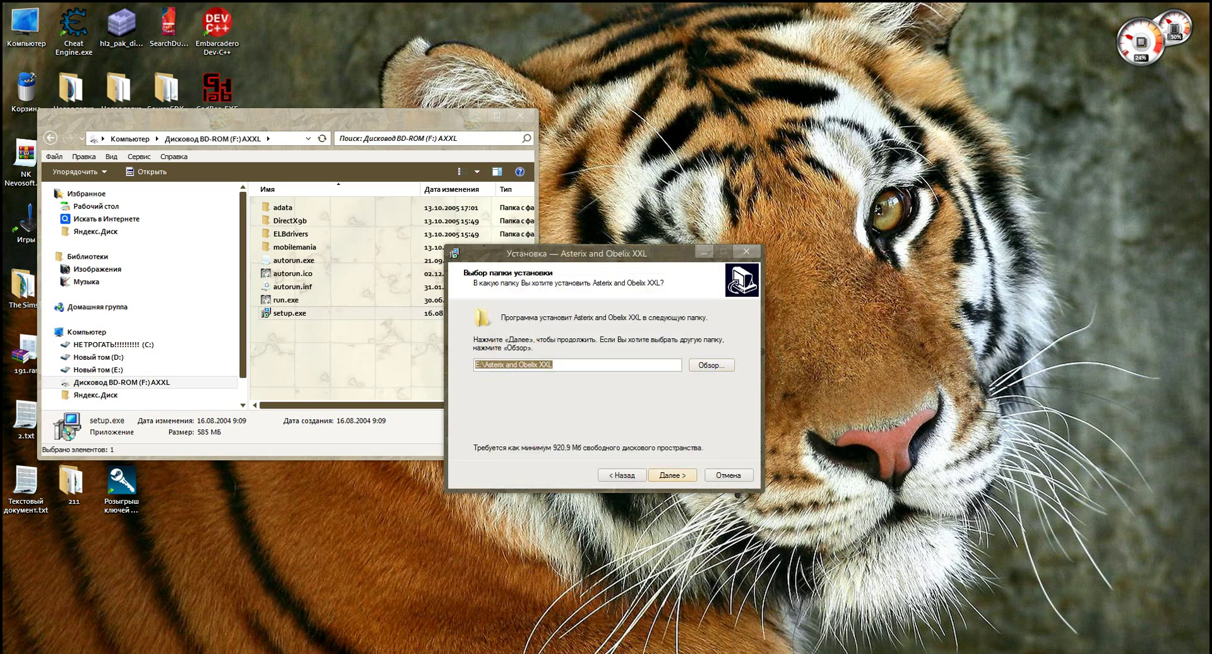
pyautogui.press('Return')
pyautogui.press('Return')
pyautogui.press('Return')
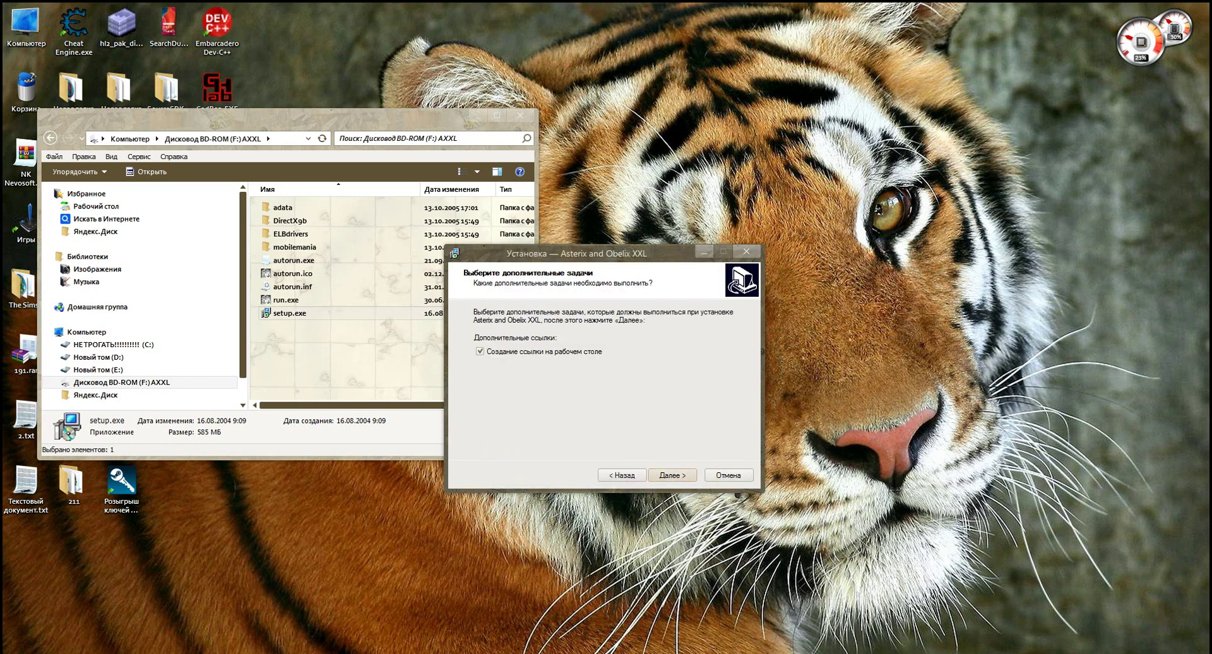
pyautogui.press('Return')
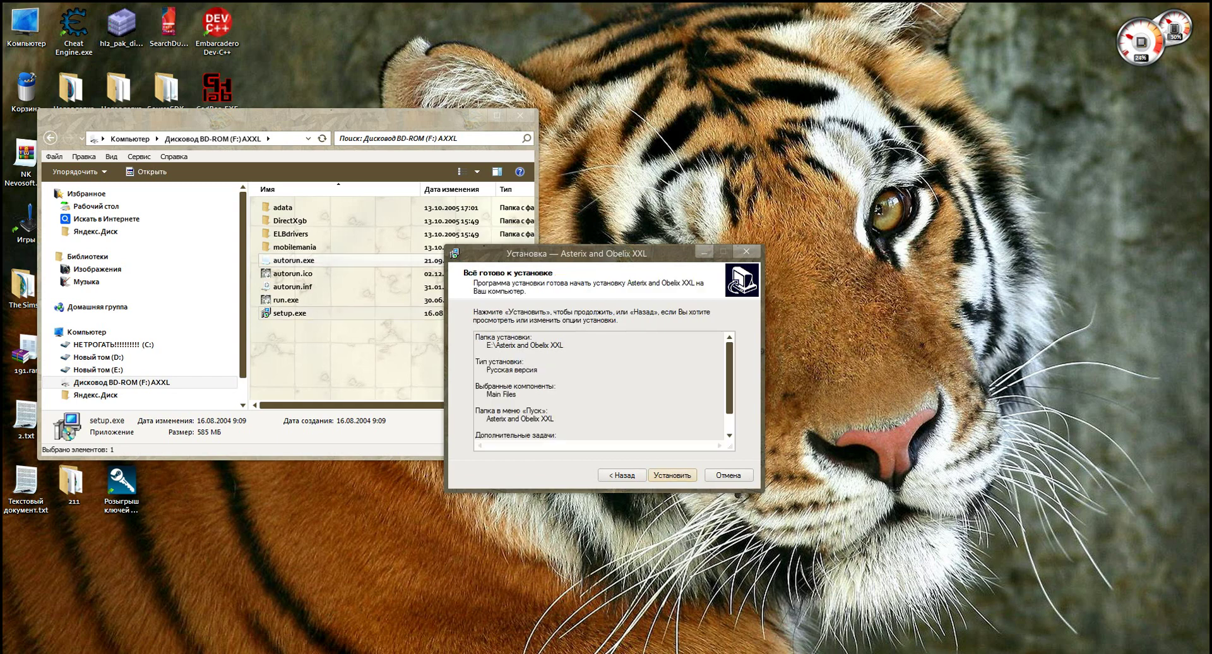
pyautogui.press('Return')
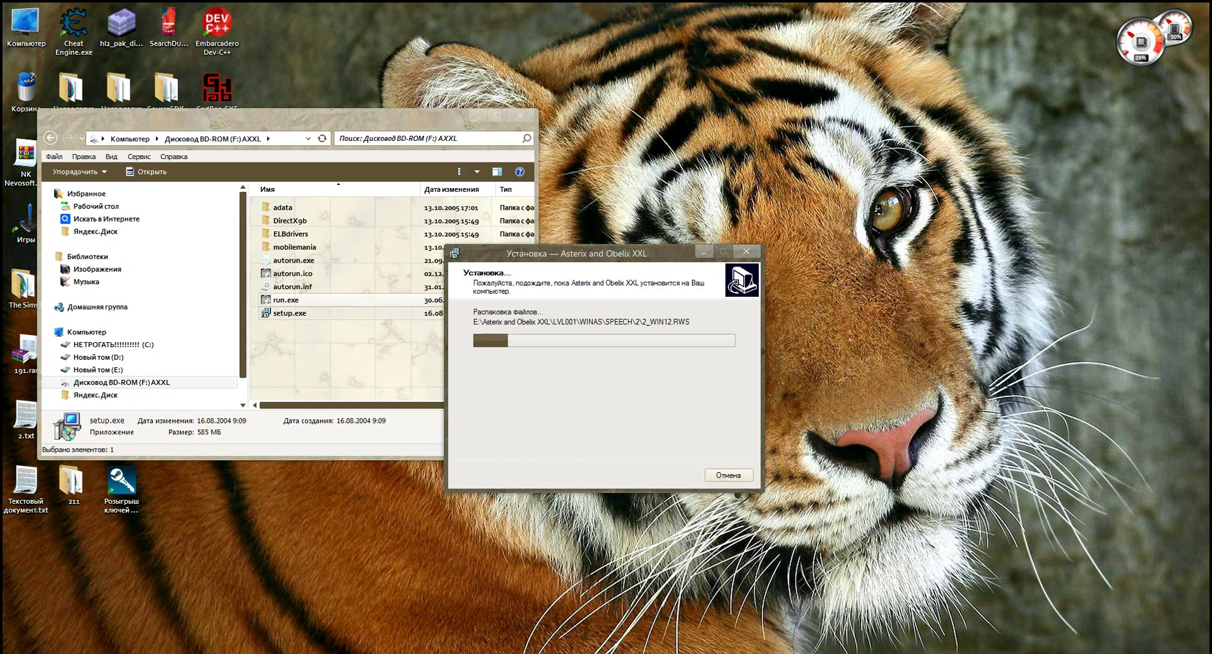
# Open the "установленные игры" folder on drive E: and select A_O_Patch_1_1.rar, AXXL.iso and PASSWORD.txt.
pyautogui.click(98, 370)
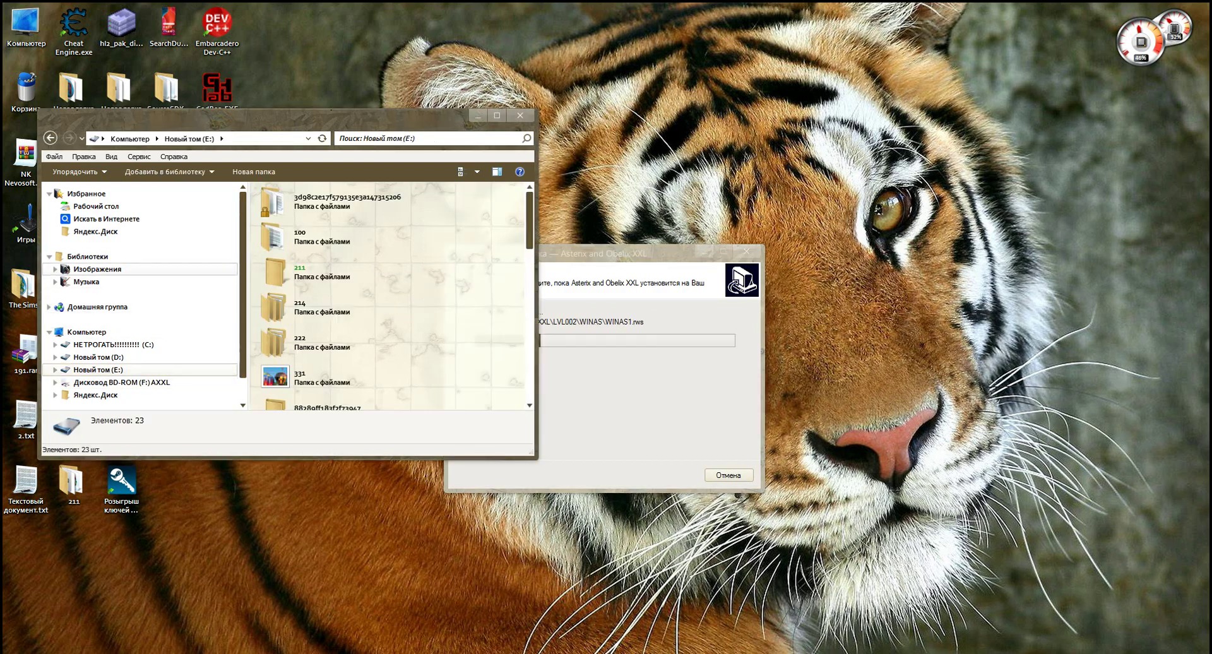
pyautogui.click(322, 236)
pyautogui.scroll(-10, 334, 379)
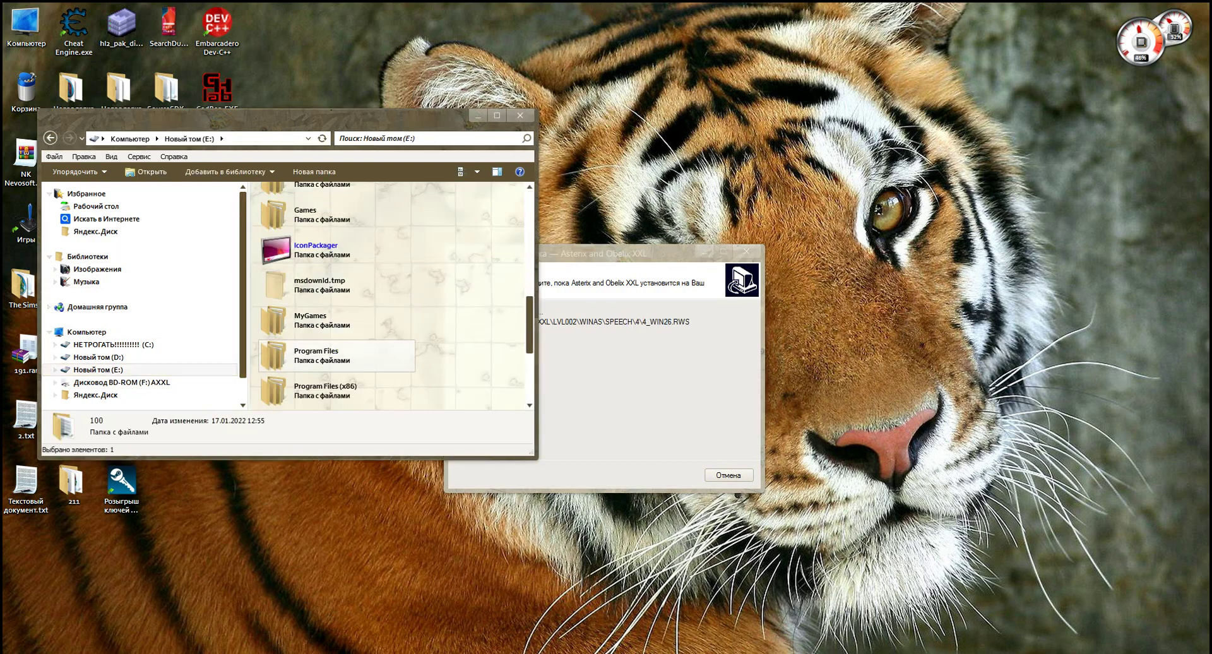
pyautogui.doubleClick(328, 393)
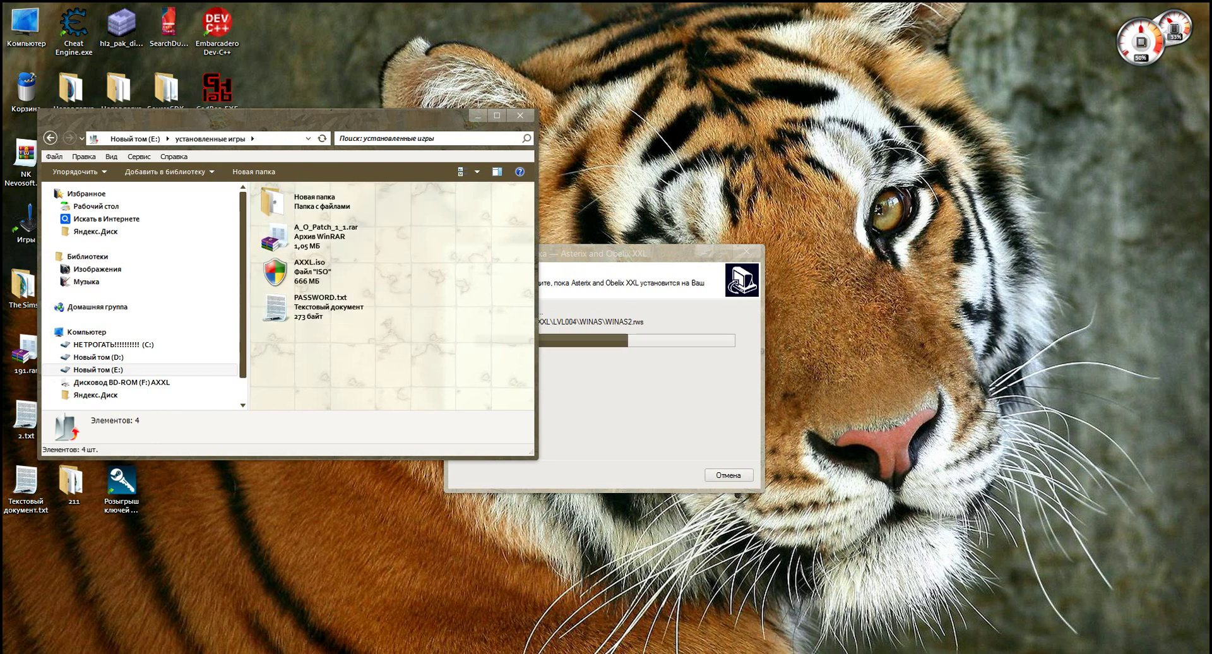
pyautogui.moveTo(344, 355); pyautogui.dragTo(290, 222)
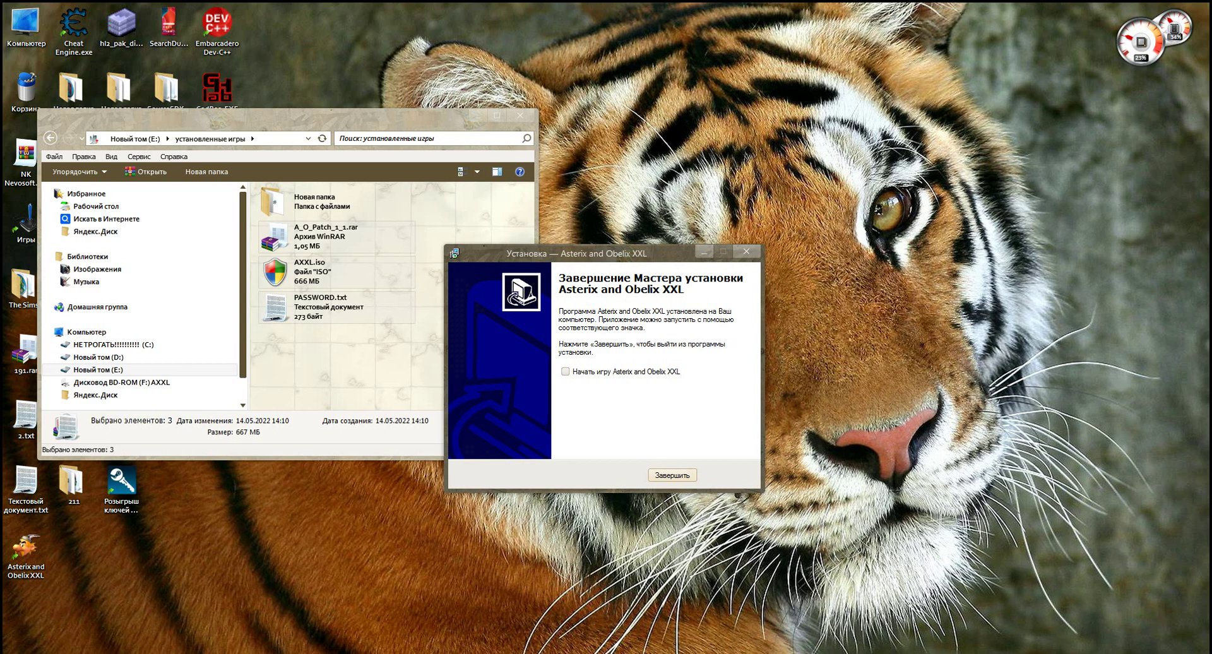
# Finish the setup wizard without starting the game, and open the game's installation folder through its desktop shortcut's properties.
pyautogui.press('Return')
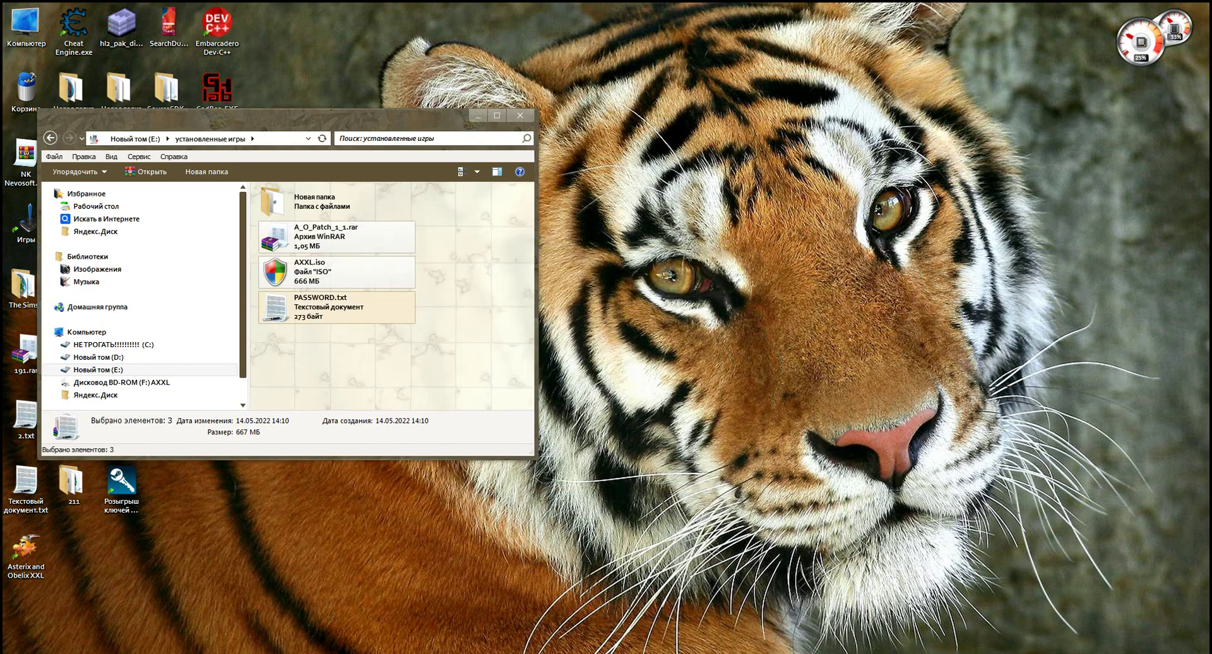
pyautogui.moveTo(322, 116); pyautogui.dragTo(612, 113)
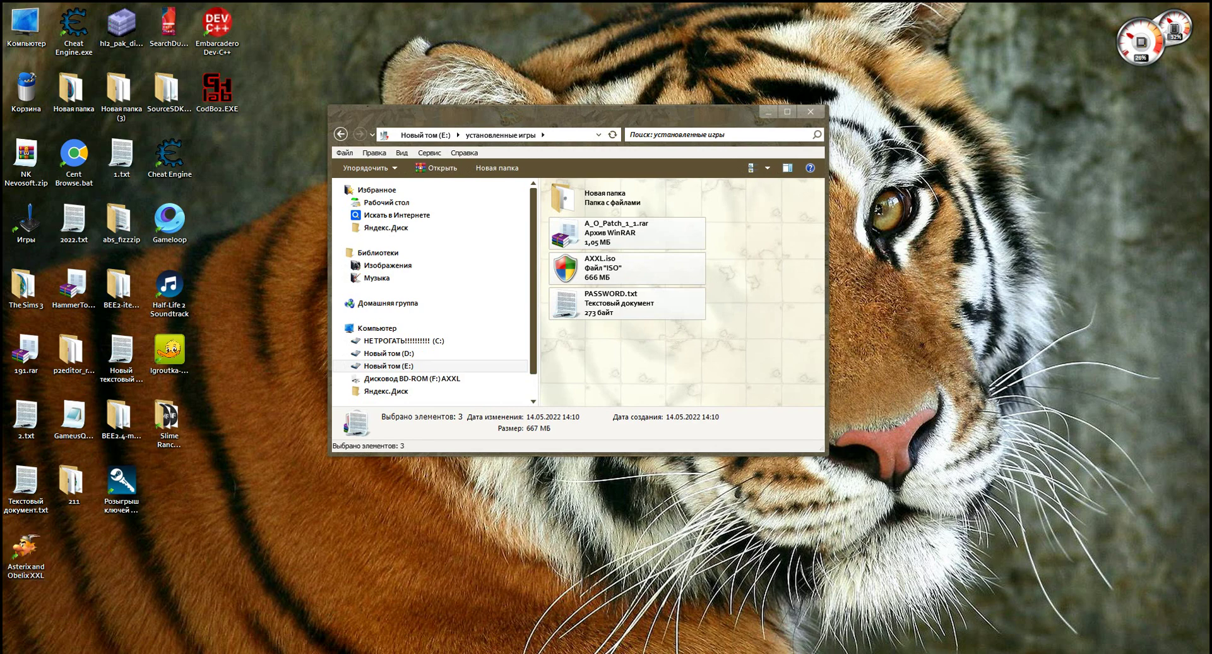
pyautogui.rightClick(28, 549)
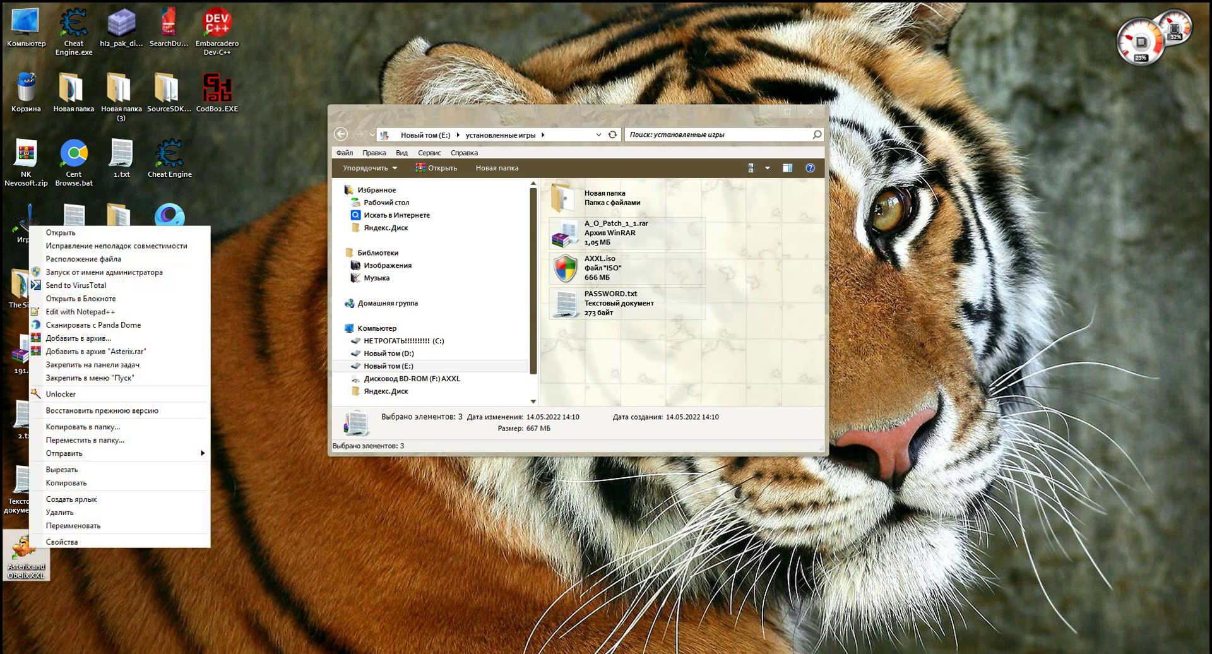
pyautogui.click(57, 540)
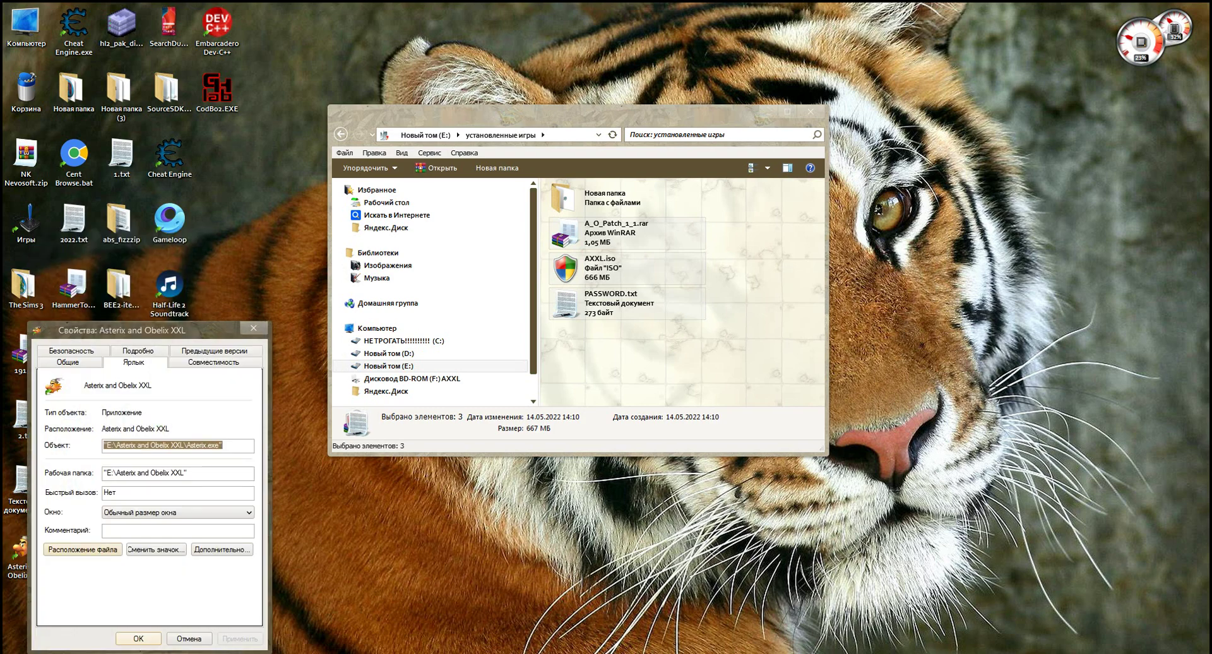
pyautogui.click(83, 549)
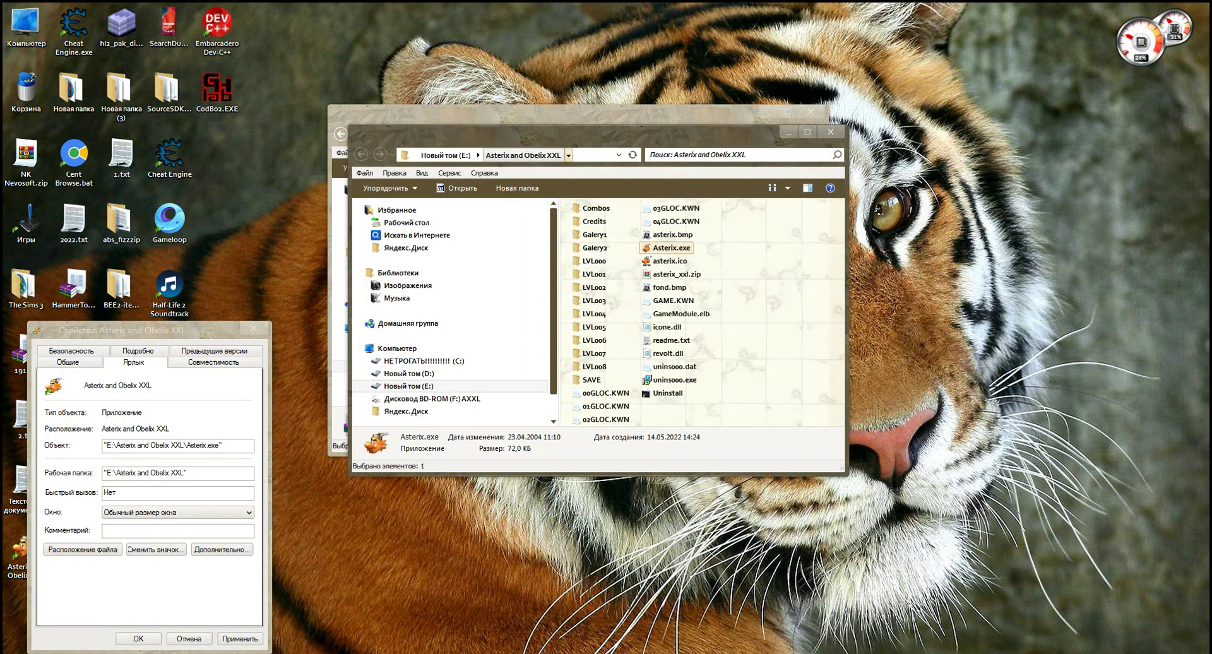
pyautogui.moveTo(568, 131); pyautogui.dragTo(261, 288)
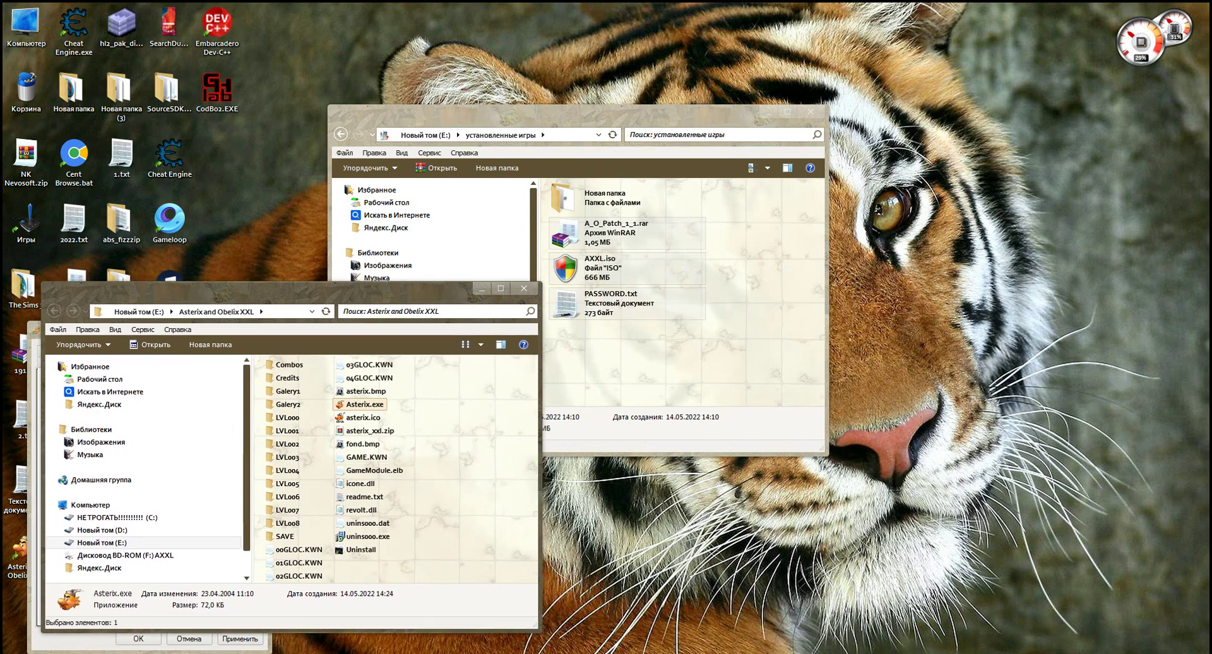
# Open the password-protected A_O_Patch_1_1.rar archive, and open PASSWORD.txt alongside its password prompt.
pyautogui.click(615, 233)
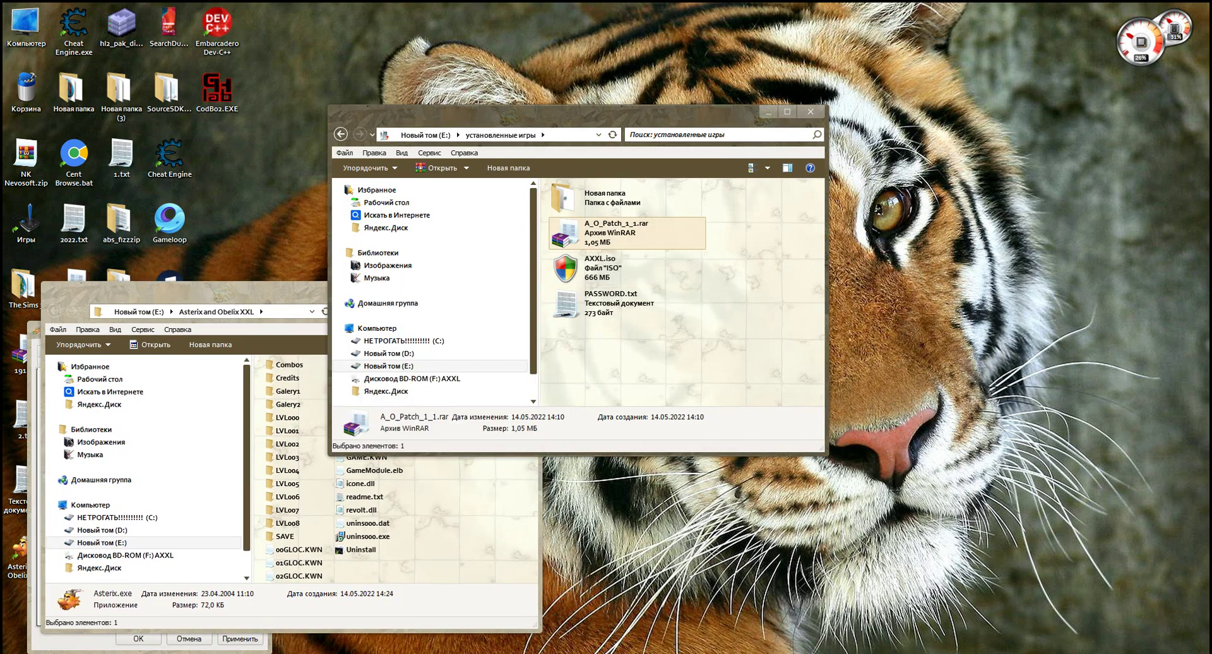
pyautogui.doubleClick(615, 233)
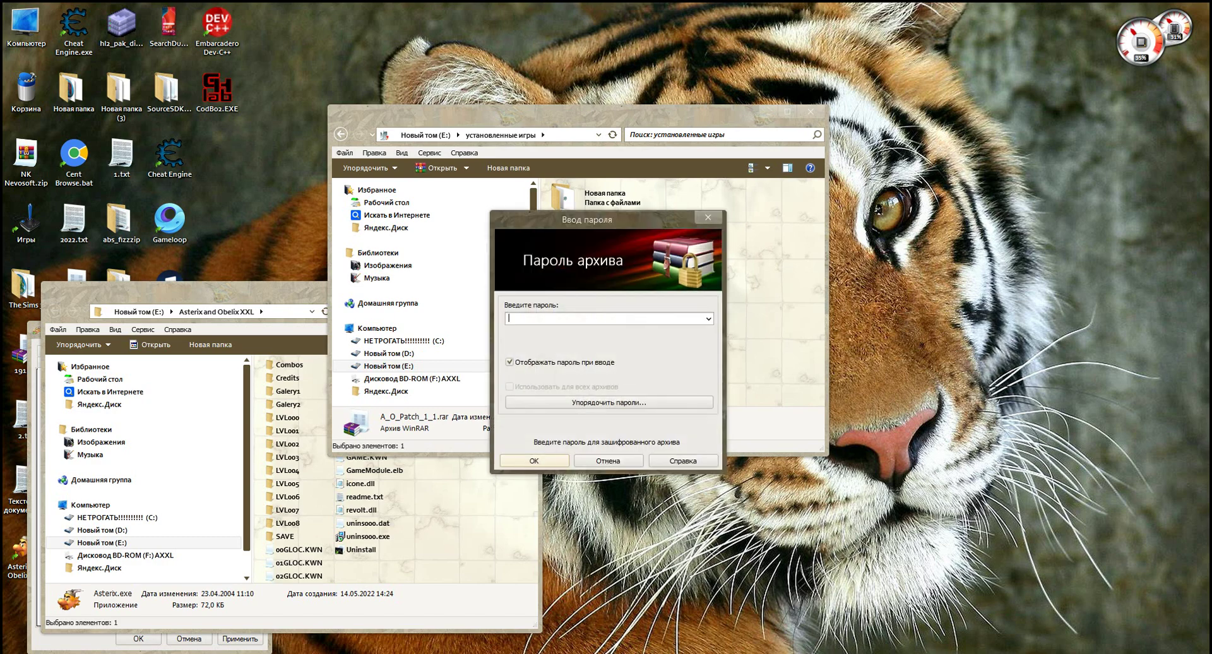
pyautogui.moveTo(587, 220); pyautogui.dragTo(293, 161)
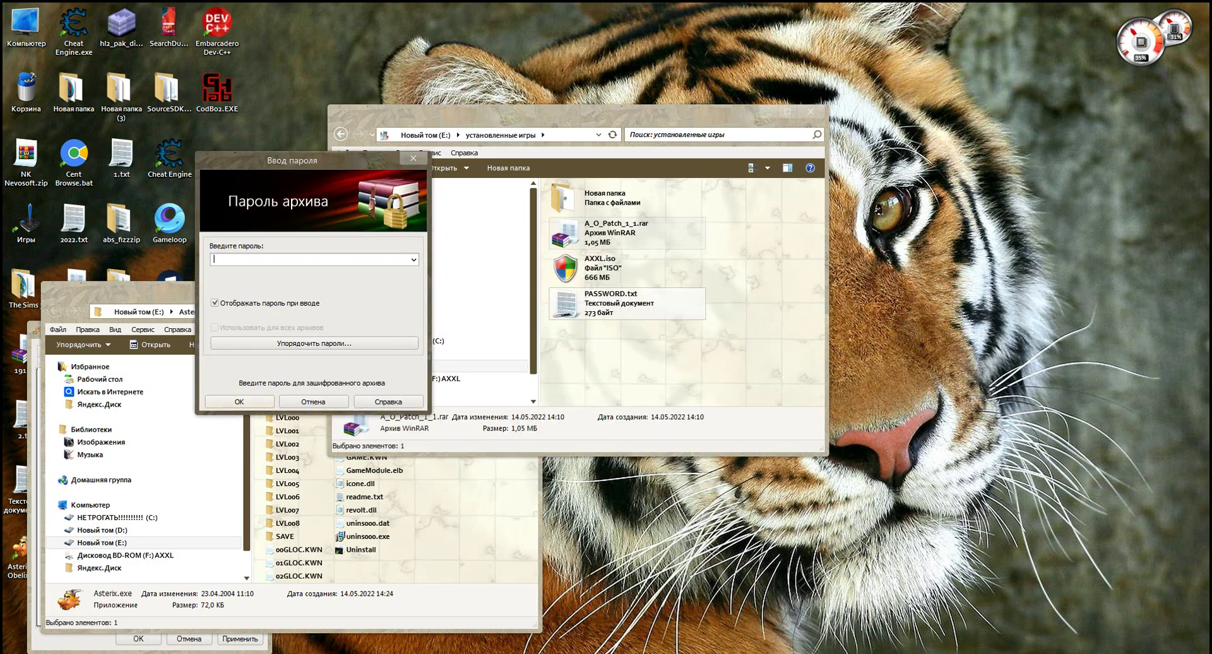
pyautogui.click(619, 303)
pyautogui.press('Return')
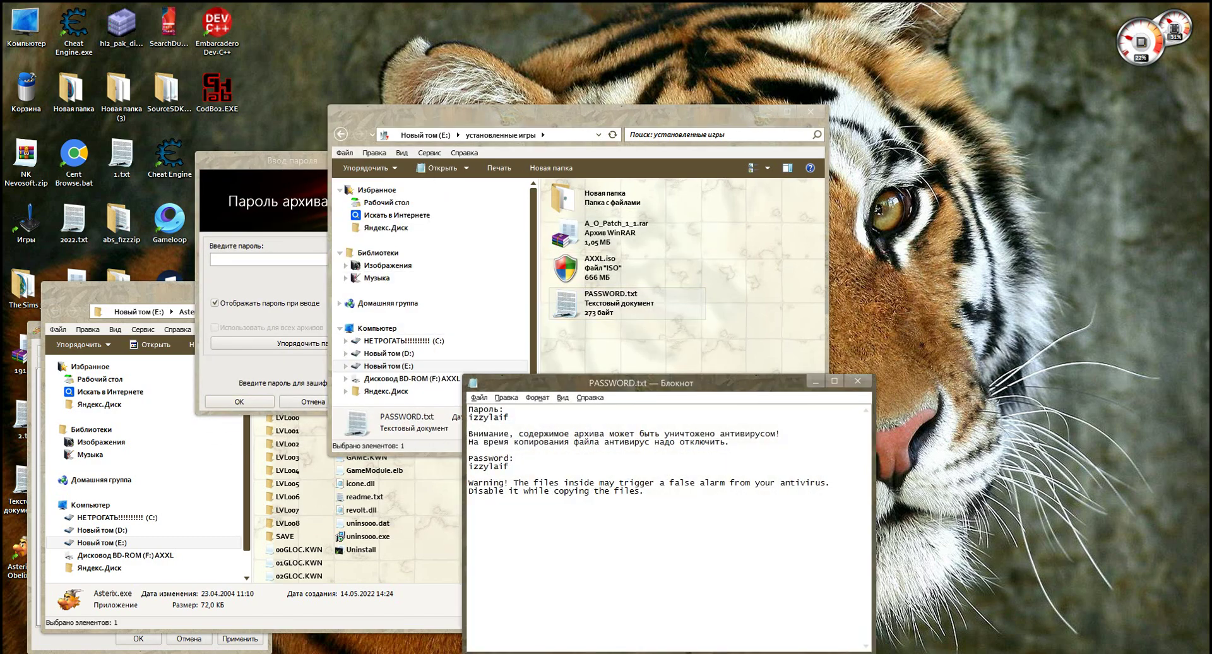
# Copy the archive password from PASSWORD.txt into the password field and unlock the patch archive.
pyautogui.doubleClick(487, 417)
pyautogui.rightClick(481, 420)
pyautogui.click(518, 458)
pyautogui.hotkey('alt', 'Tab')
pyautogui.hotkey('ctrl', 'v')
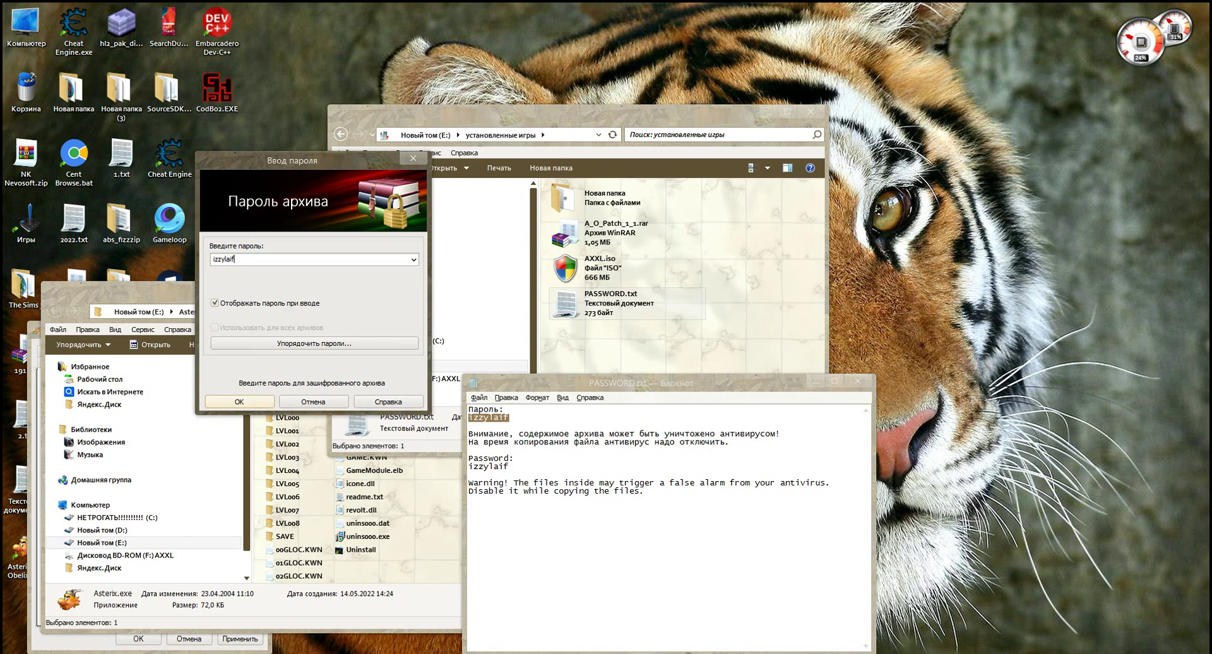
pyautogui.press('Return')
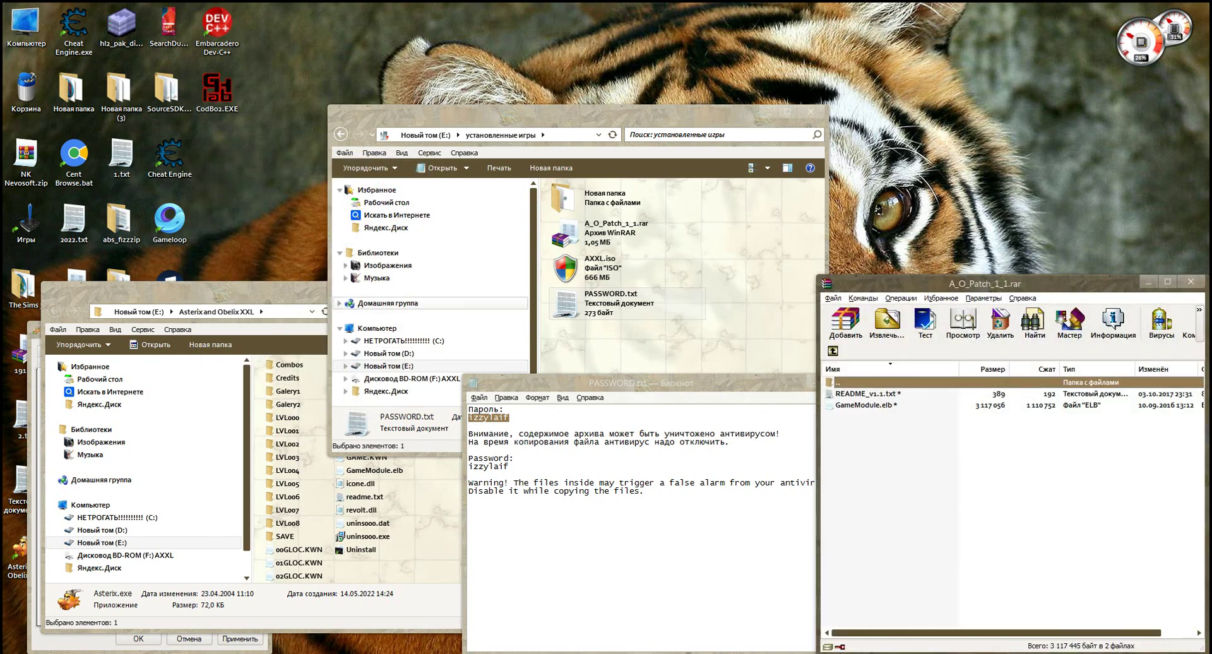
# Extract README_v1.1.txt and GameModule.elb from the archive into the Asterix and Obelix XXL folder, replacing the existing GameModule.elb.
pyautogui.moveTo(272, 292); pyautogui.dragTo(292, 238)
pyautogui.moveTo(857, 433); pyautogui.dragTo(391, 351)
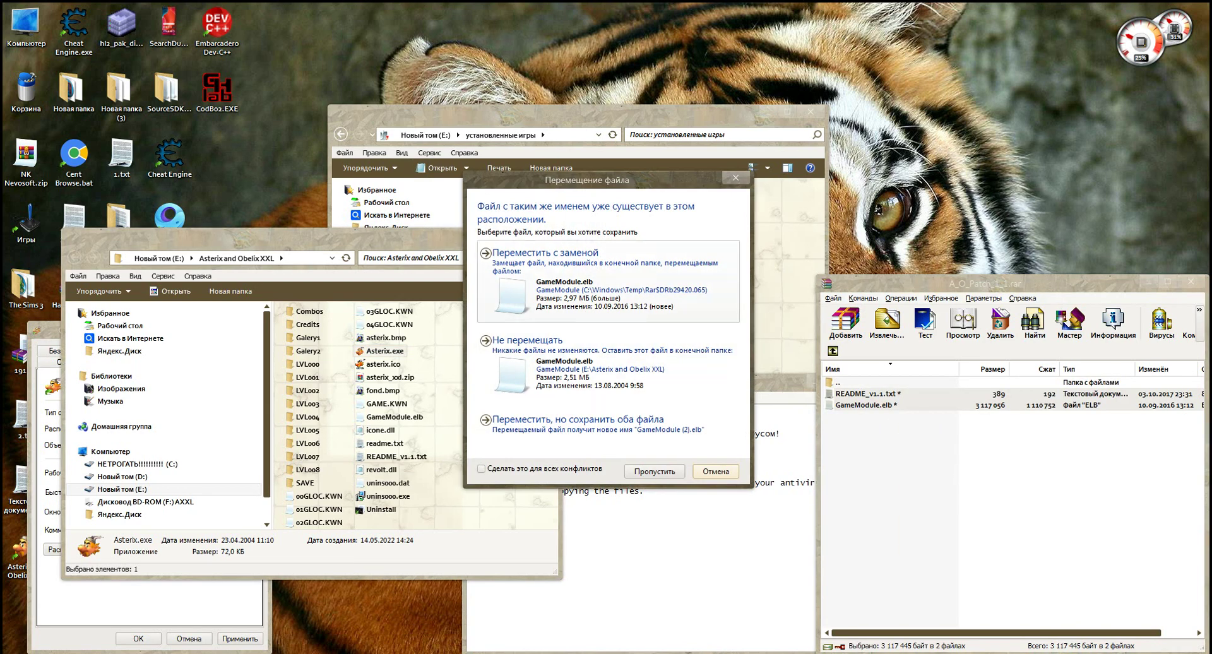
pyautogui.click(544, 297)
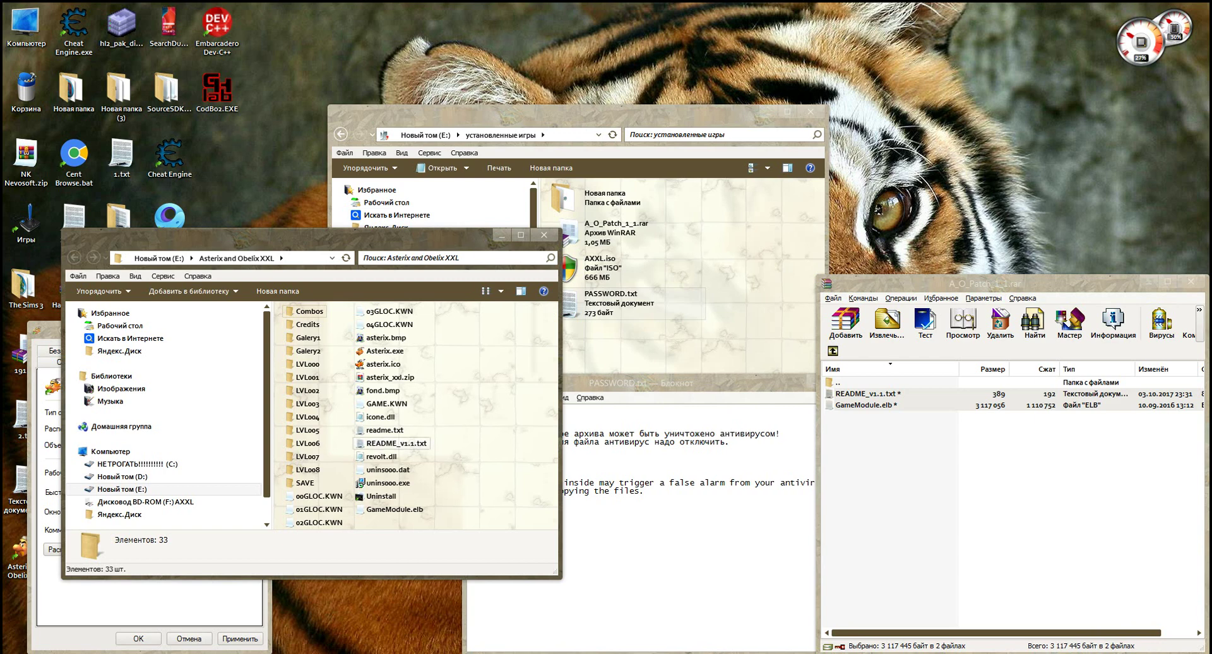
# Read the patch instructions in README_v1.1.txt, and close the file, the game folder and the shortcut's properties.
pyautogui.doubleClick(396, 444)
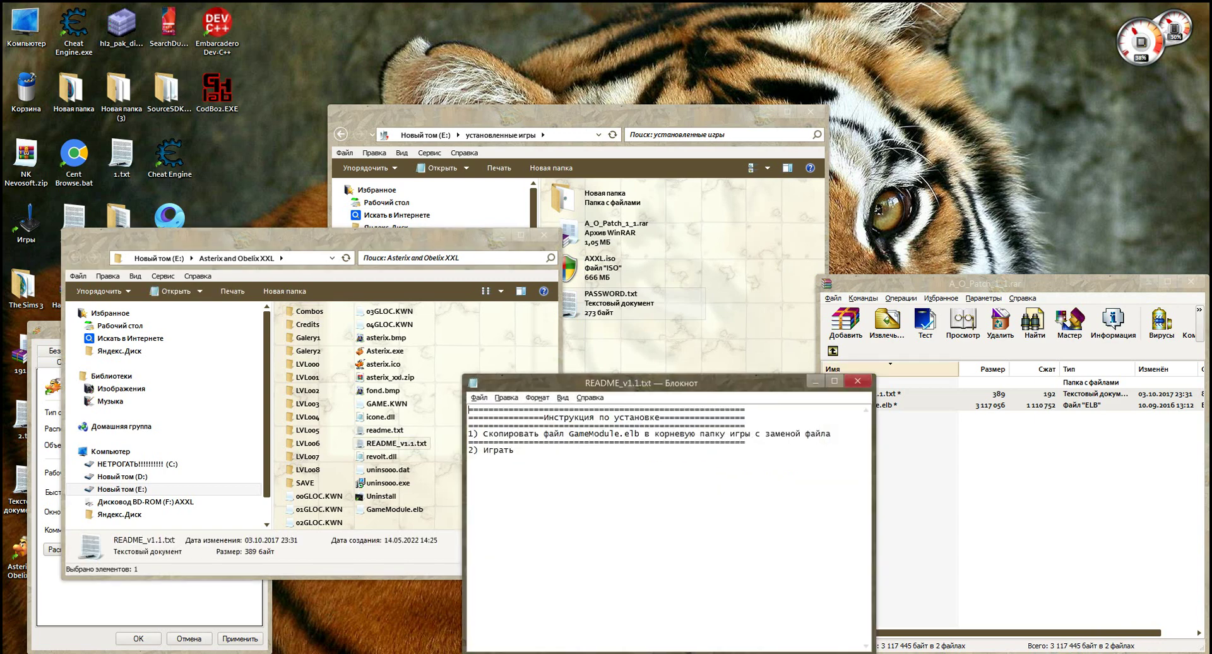
pyautogui.hotkey('alt', 'F4')
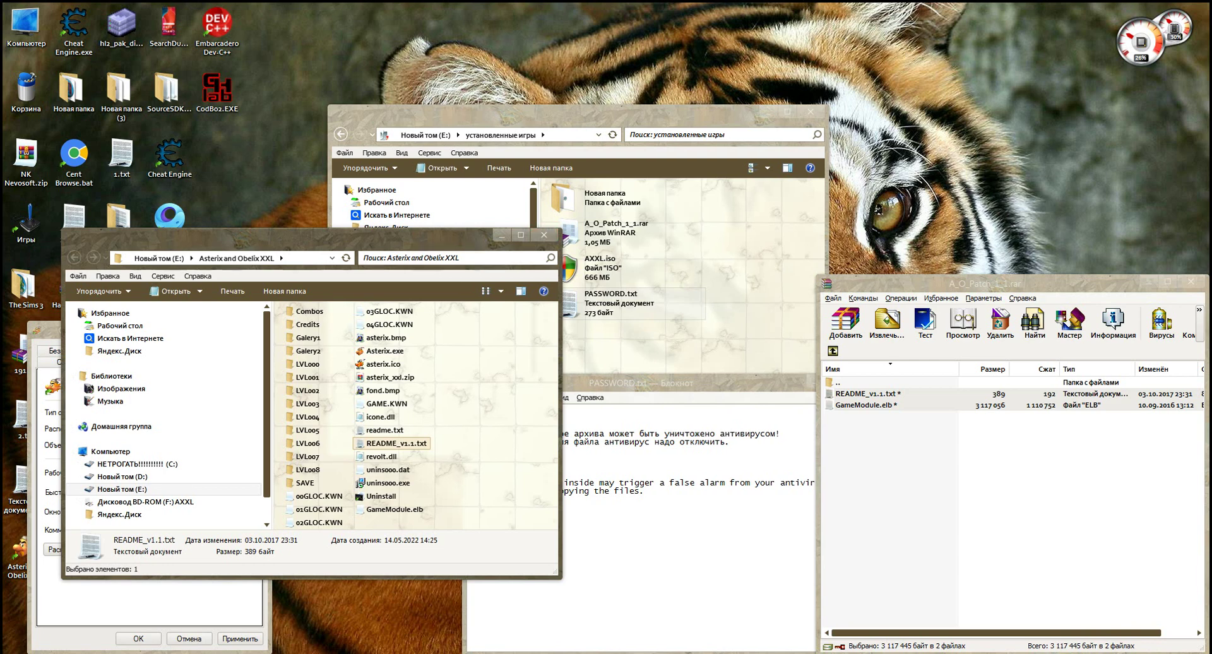
pyautogui.click(543, 235)
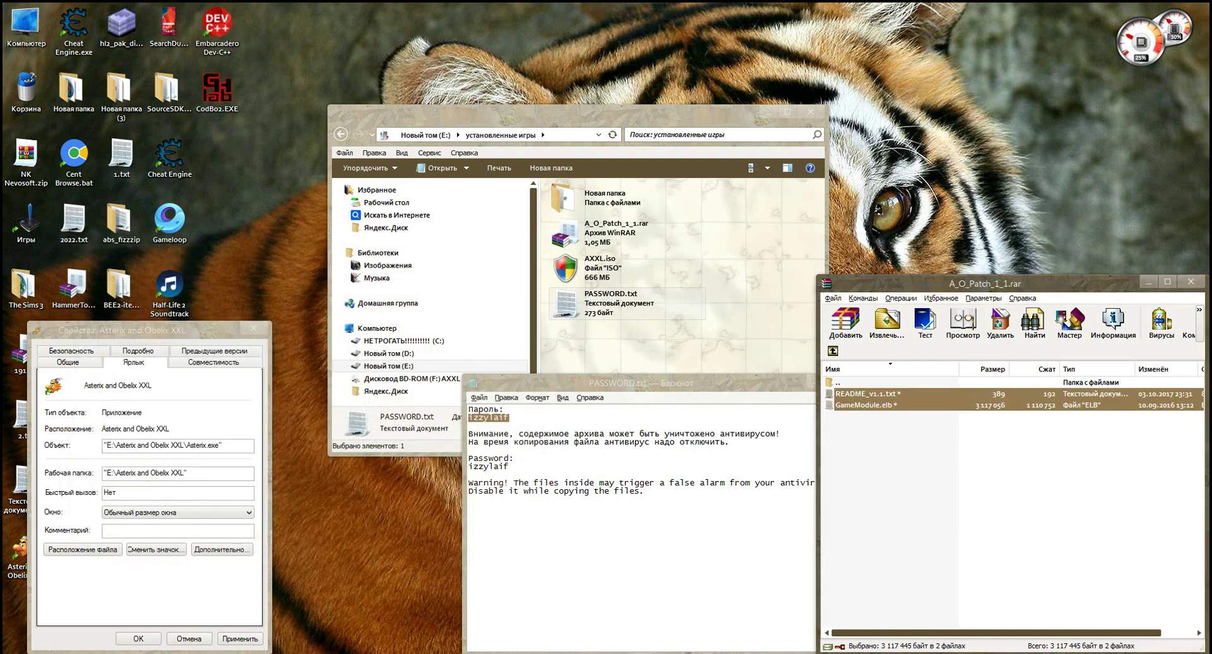
pyautogui.click(255, 328)
# Open the computer's advanced system settings and display the Data Execution Prevention options within the performance settings.
pyautogui.doubleClick(26, 25)
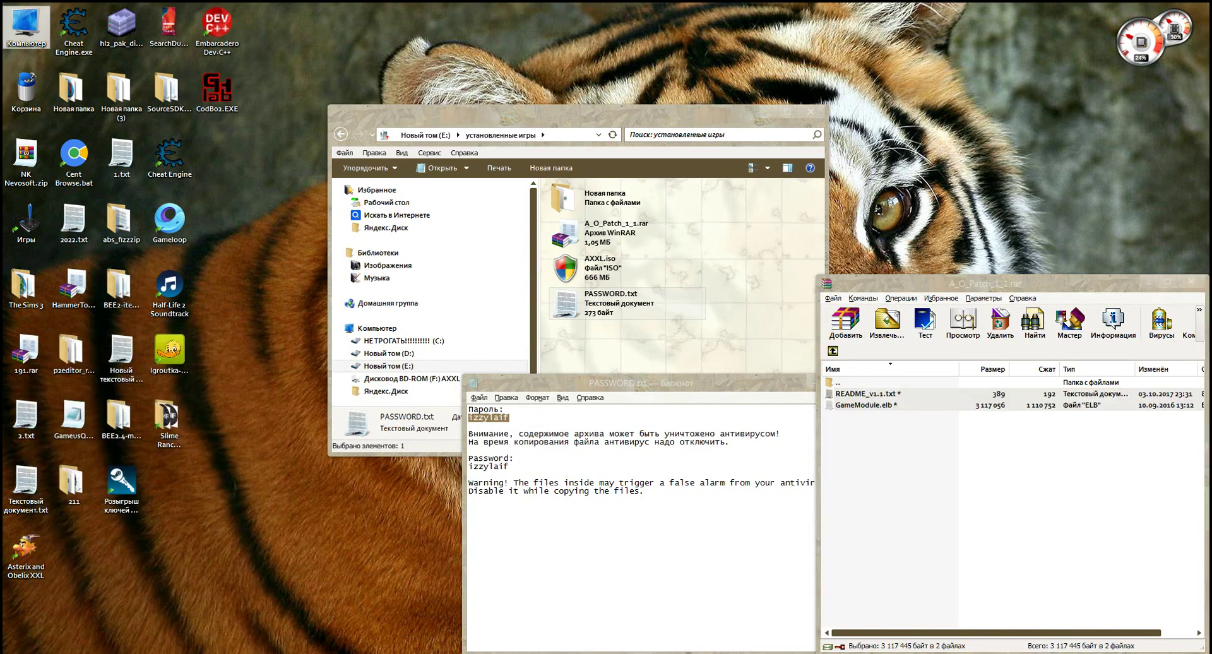
pyautogui.click(179, 291)
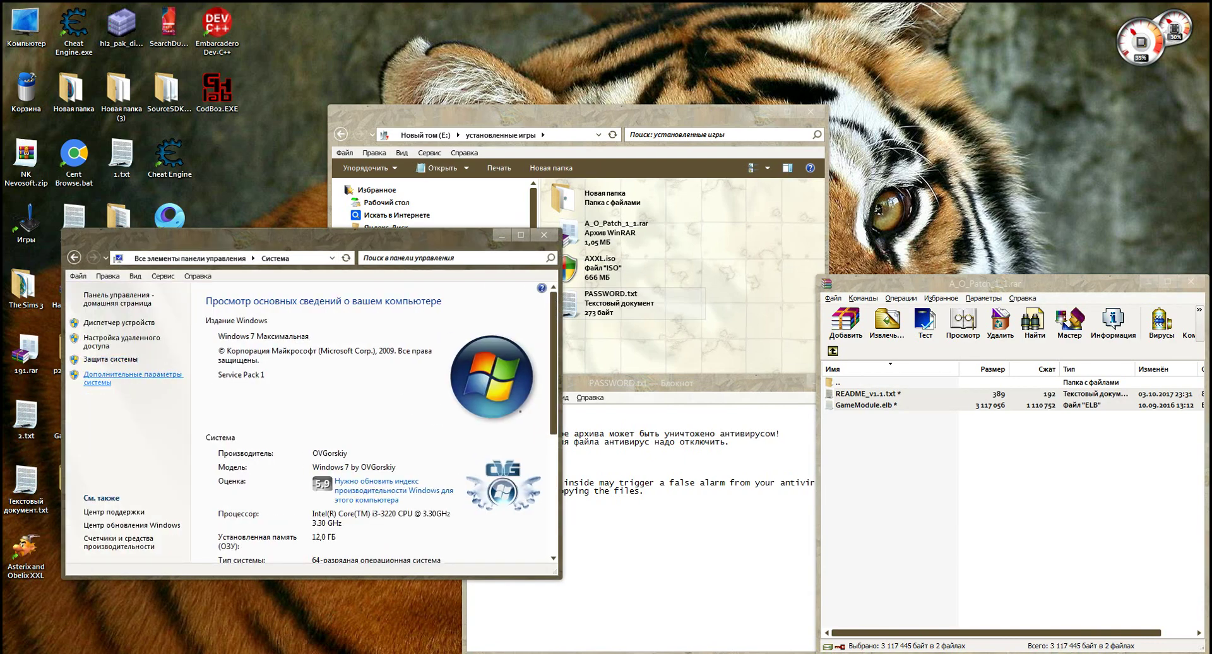
pyautogui.click(136, 377)
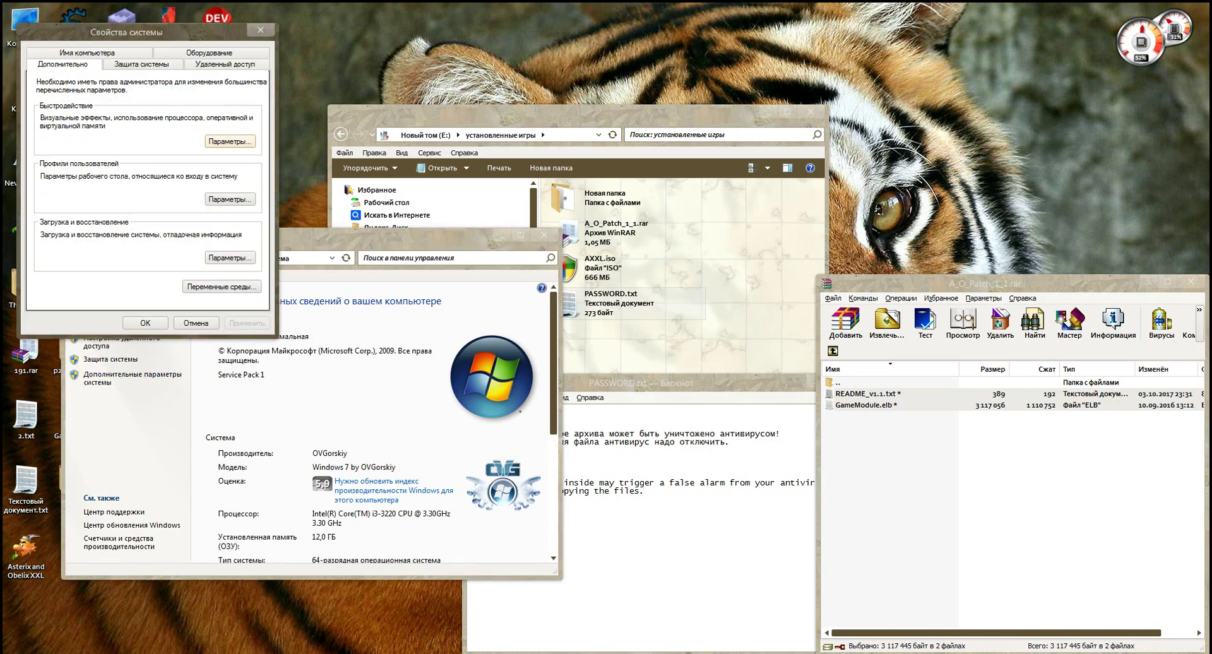
pyautogui.click(230, 141)
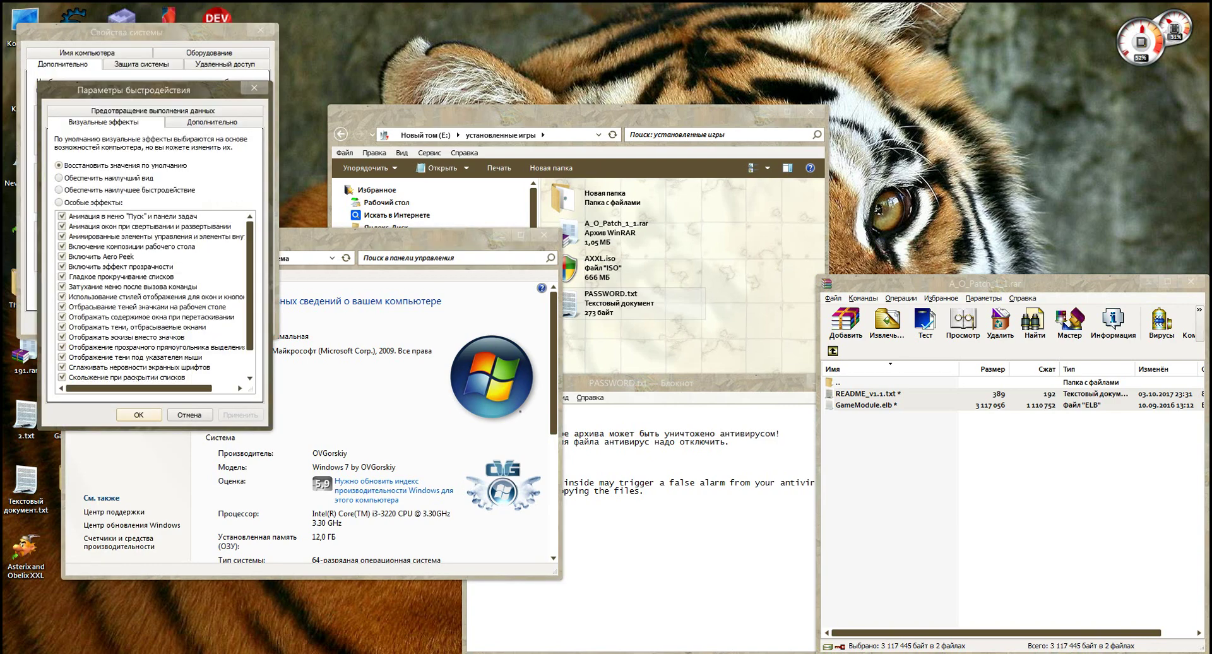
pyautogui.click(153, 111)
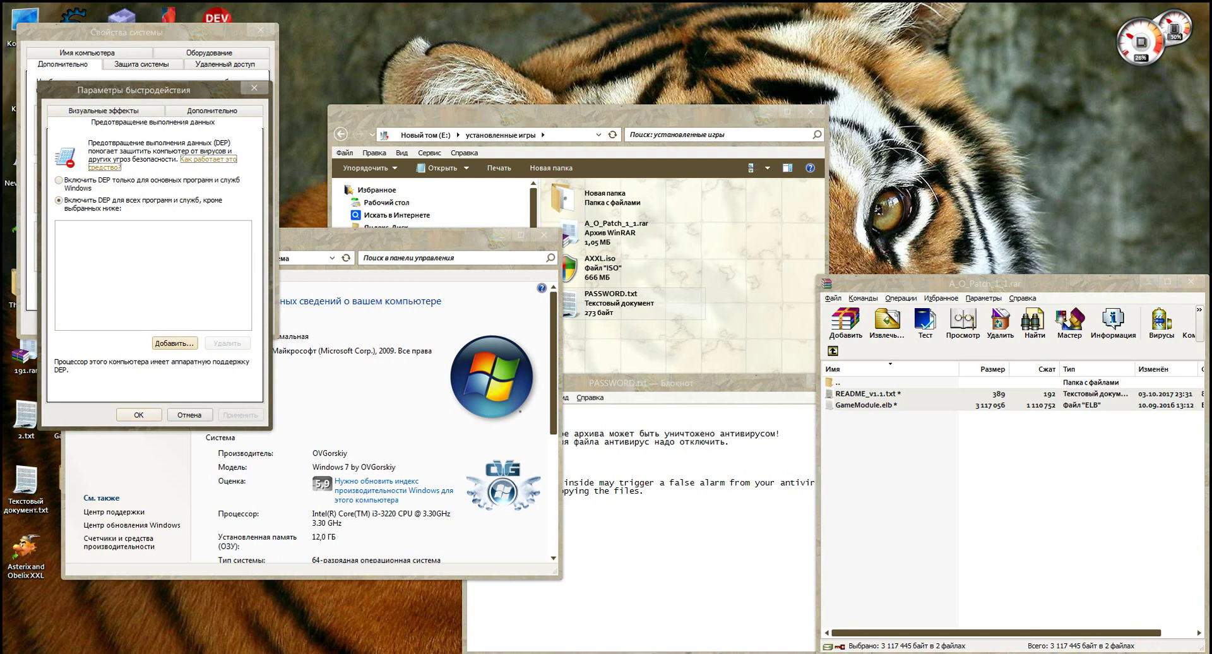
# Add the Asterix and Obelix XXL desktop shortcut's program, Asterix.exe, to the DEP exceptions and apply the change.
pyautogui.click(174, 343)
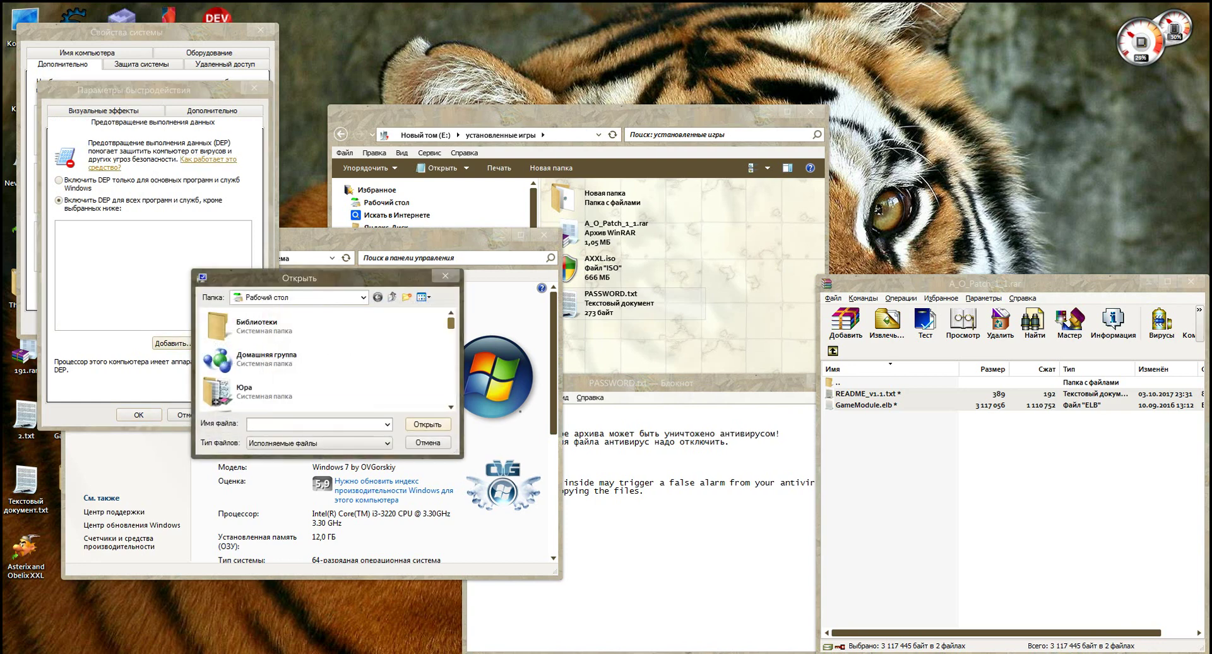
pyautogui.scroll(-10, 326, 360)
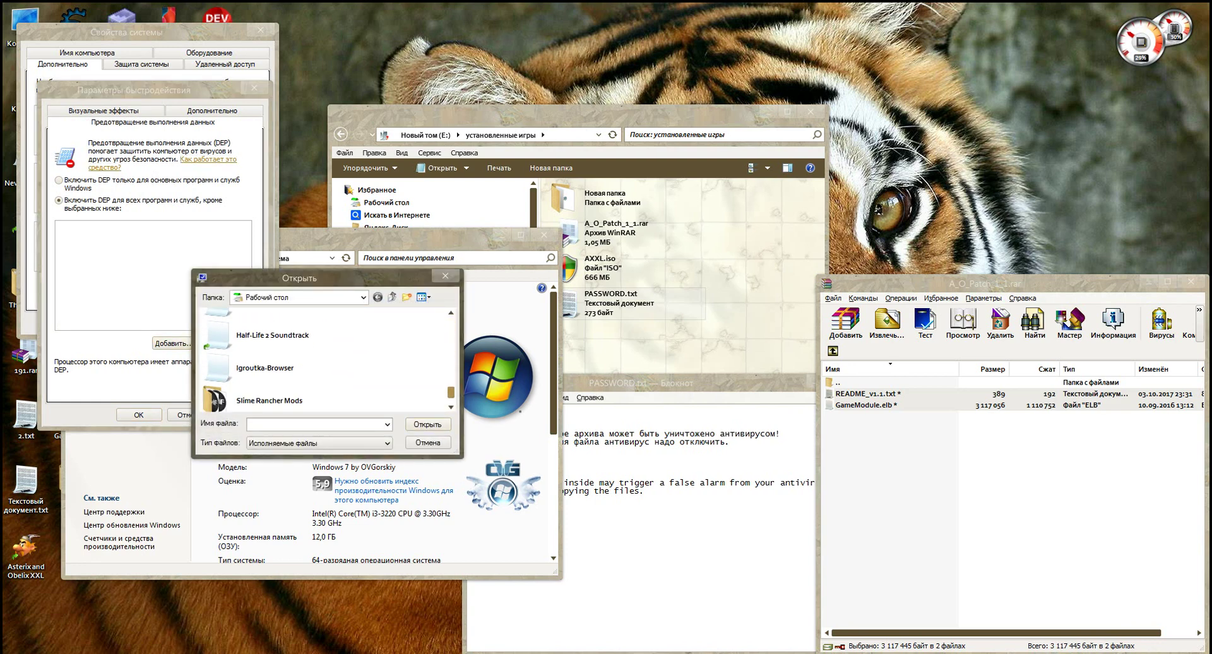
pyautogui.scroll(5, 326, 360)
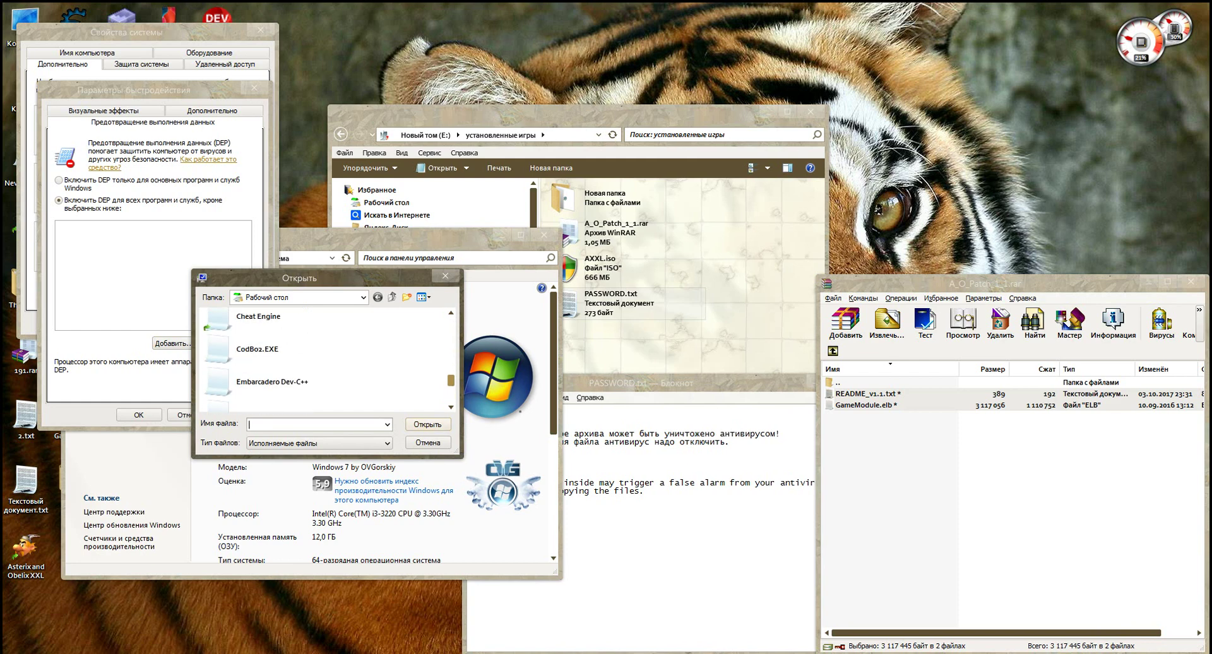
pyautogui.scroll(5, 326, 360)
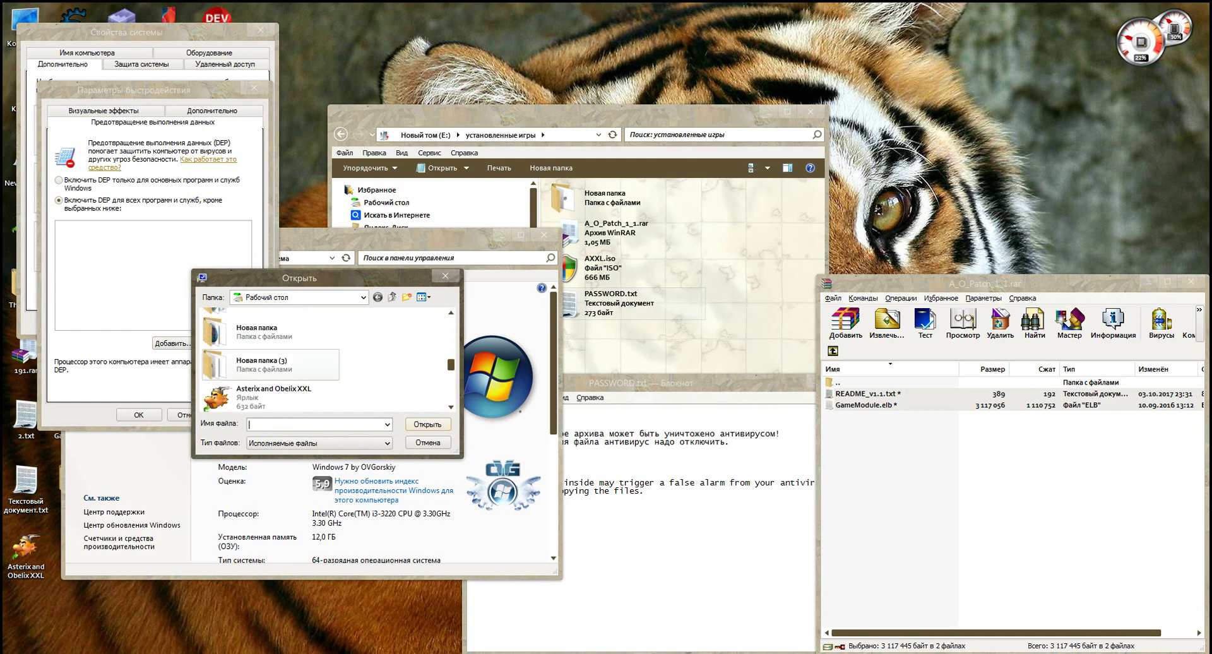
pyautogui.doubleClick(272, 396)
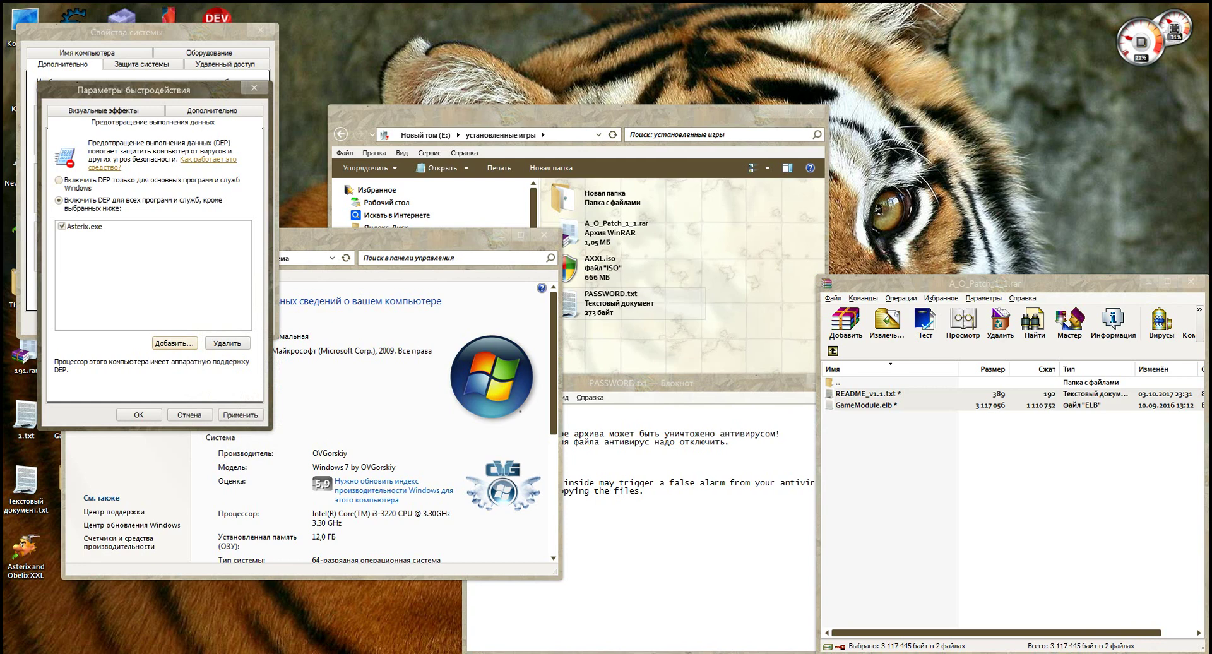
pyautogui.click(240, 415)
pyautogui.click(139, 414)
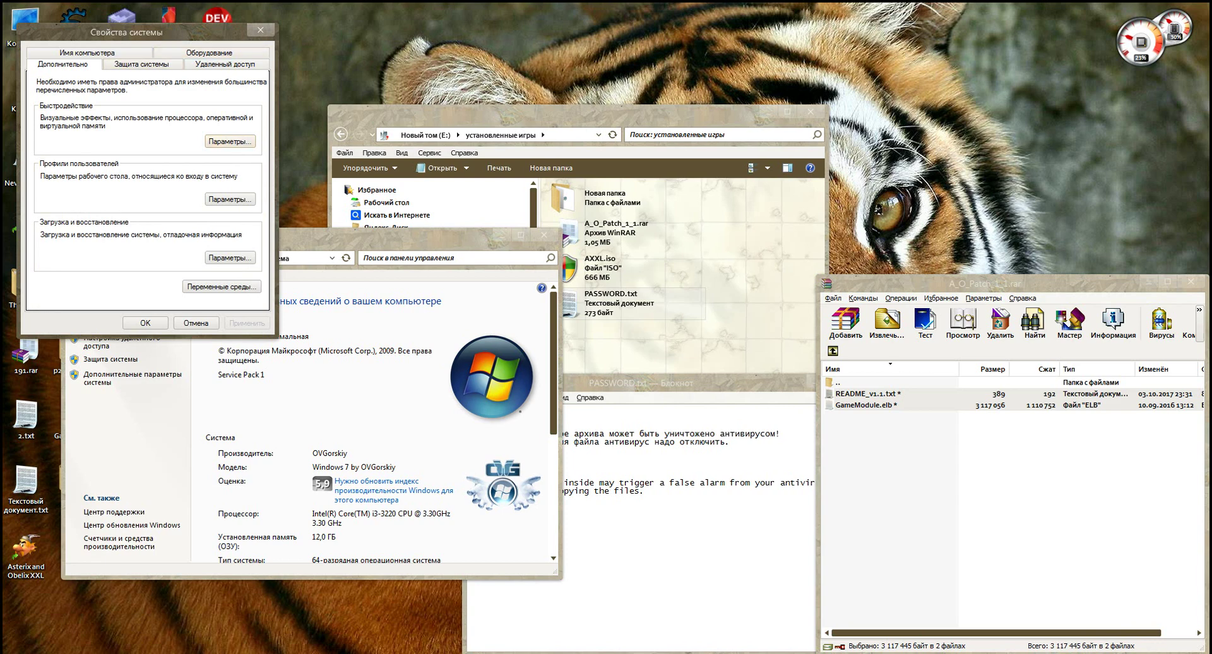
# Close the system properties and the System window, and select the Asterix and Obelix XXL shortcut on the desktop.
pyautogui.moveTo(151, 32); pyautogui.dragTo(289, 190)
pyautogui.click(282, 481)
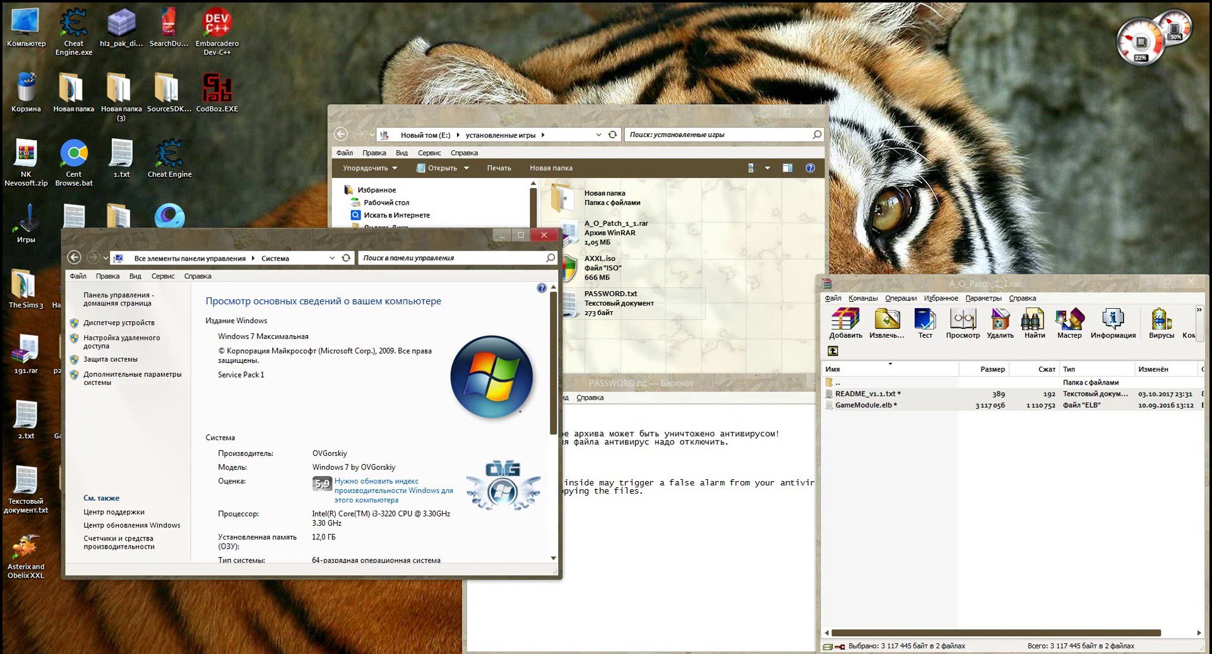
pyautogui.click(543, 235)
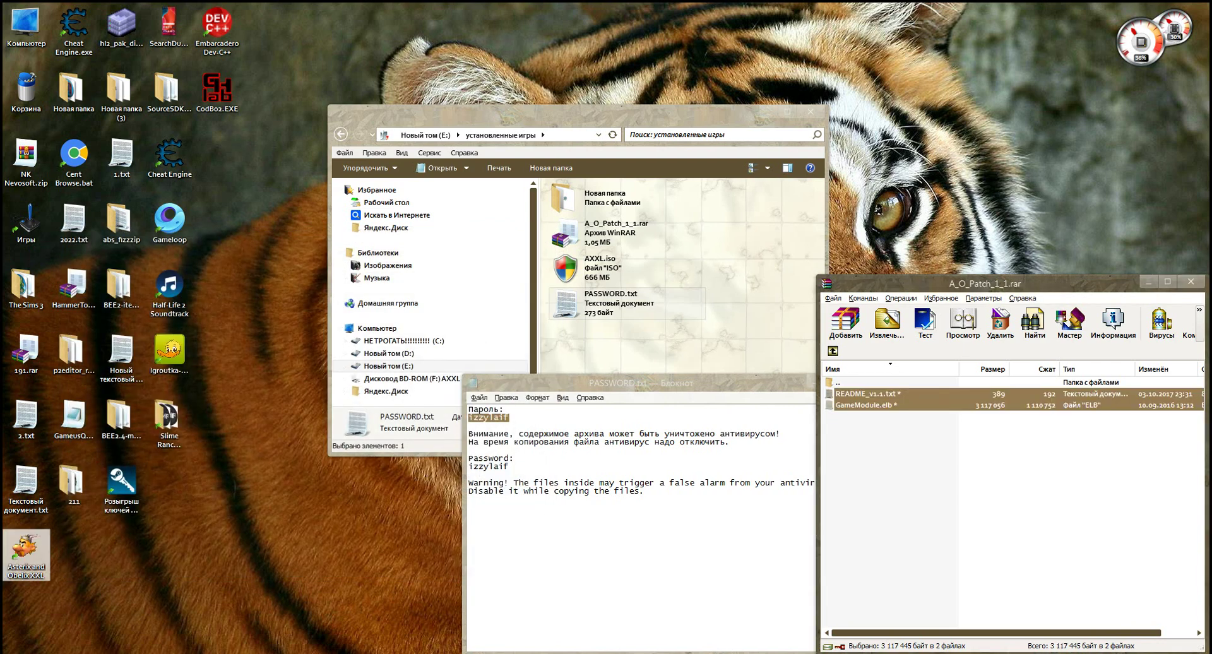
pyautogui.click(26, 554)
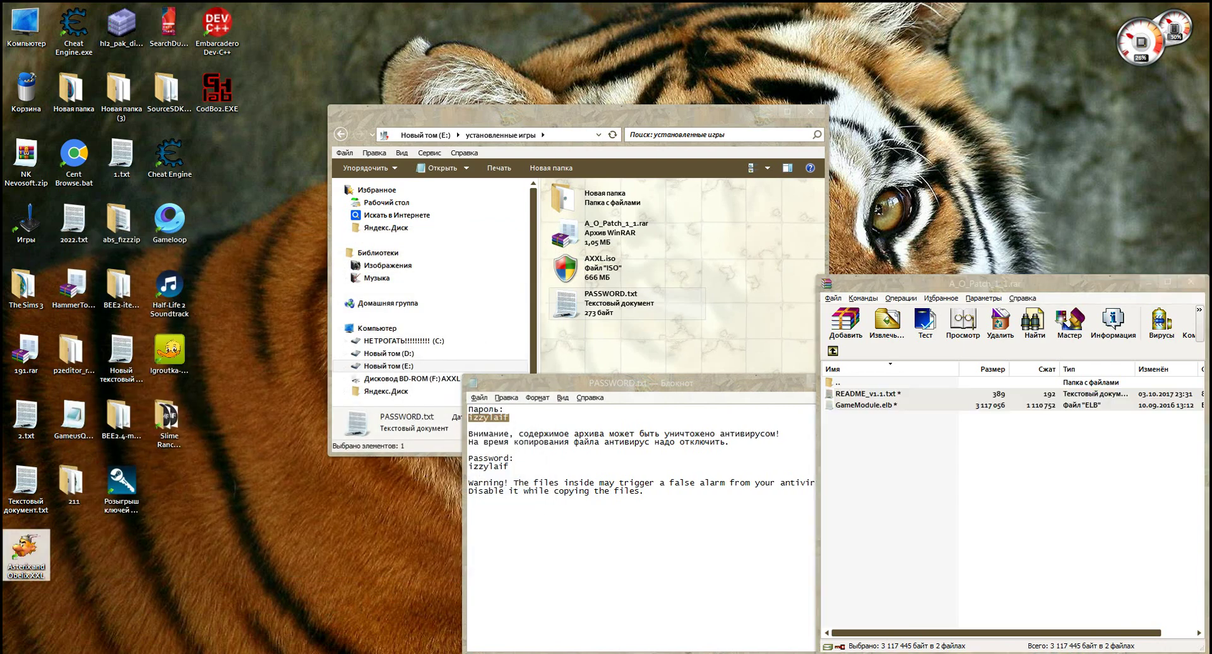